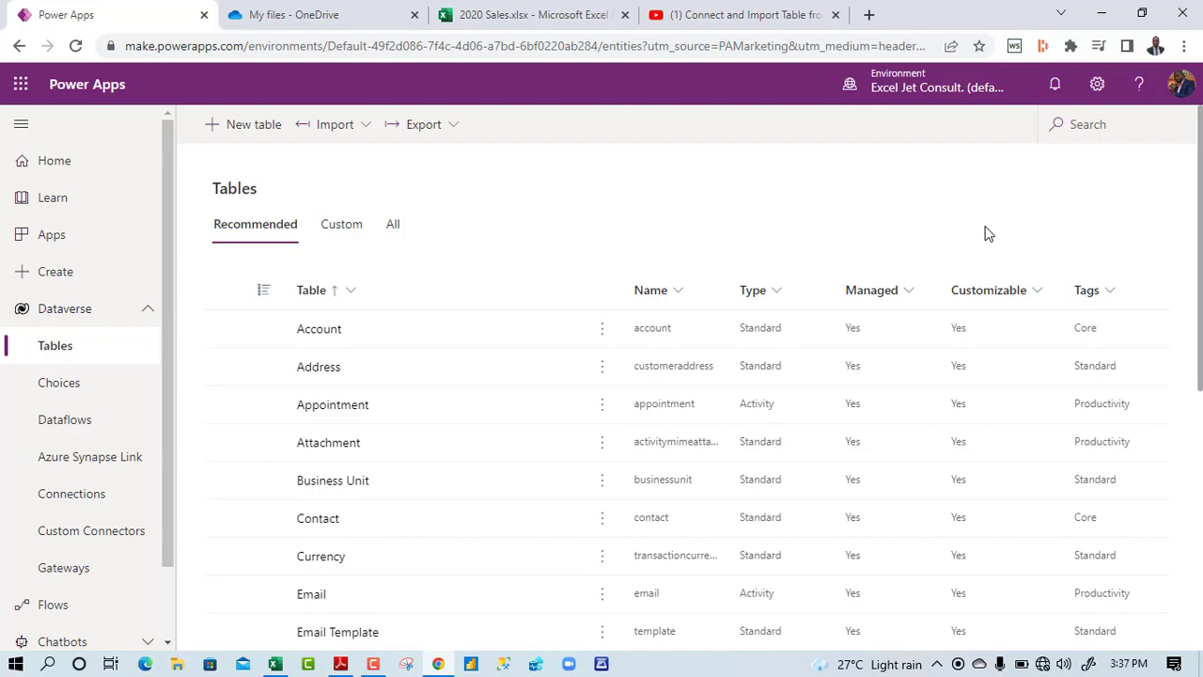
Step: Review the YouTube video's viewer comments about loading Excel tables into Dataverse and locate 2020 Sales.xlsx in OneDrive
left_click(716, 17)
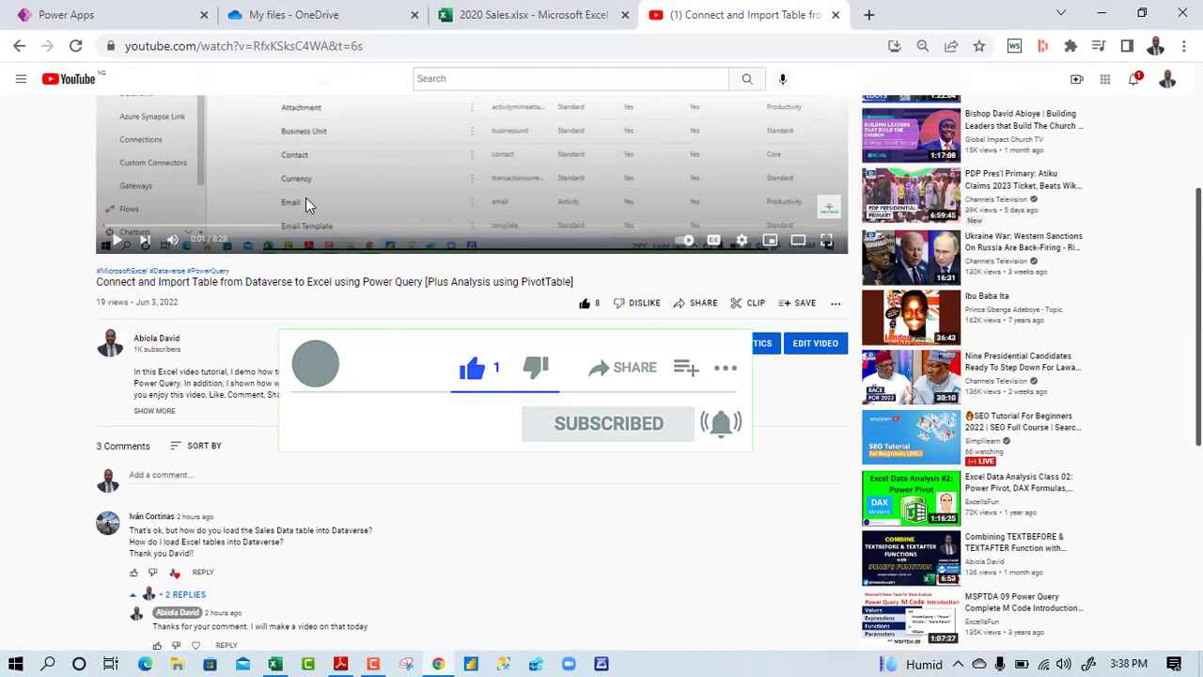
left_click(502, 11)
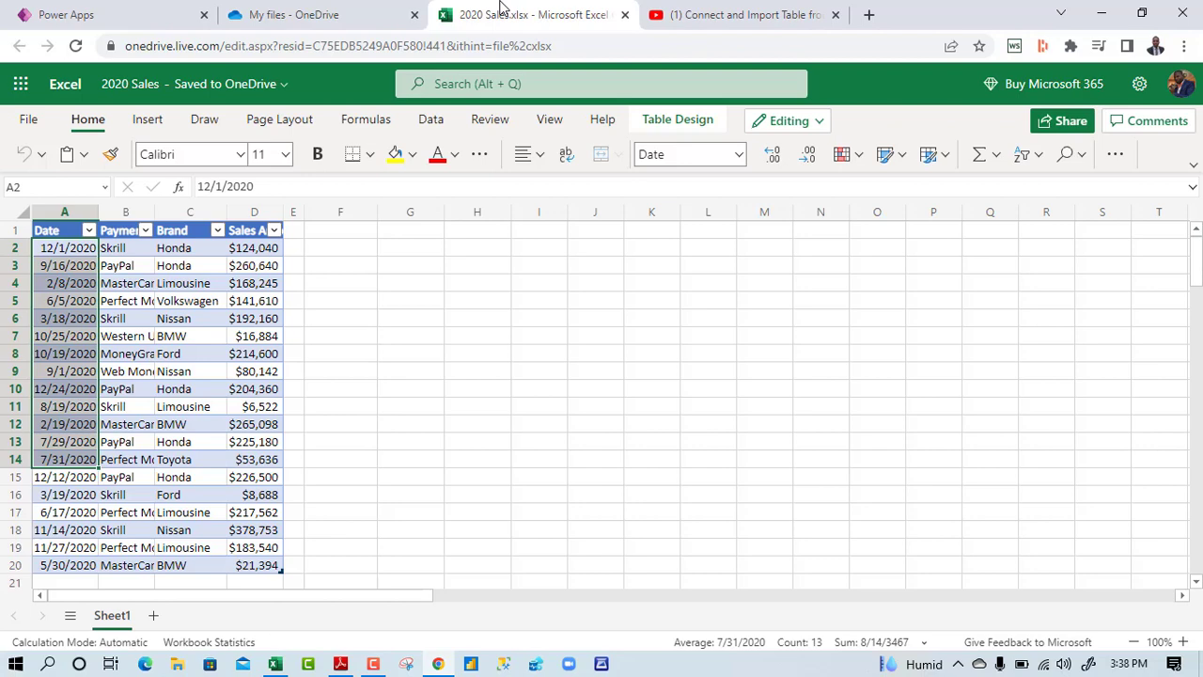
left_click(310, 14)
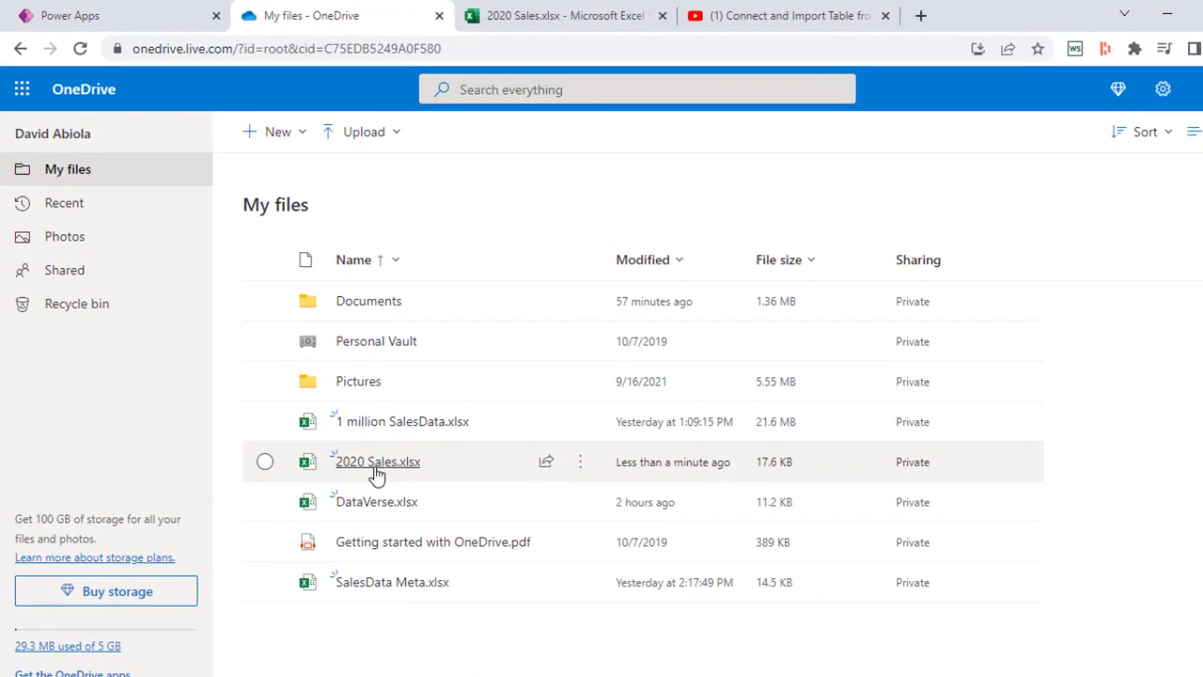
Step: Examine the date, payment, brand and sales amount columns in the 2020 Sales workbook and the 2021 sales PDF
left_click(567, 9)
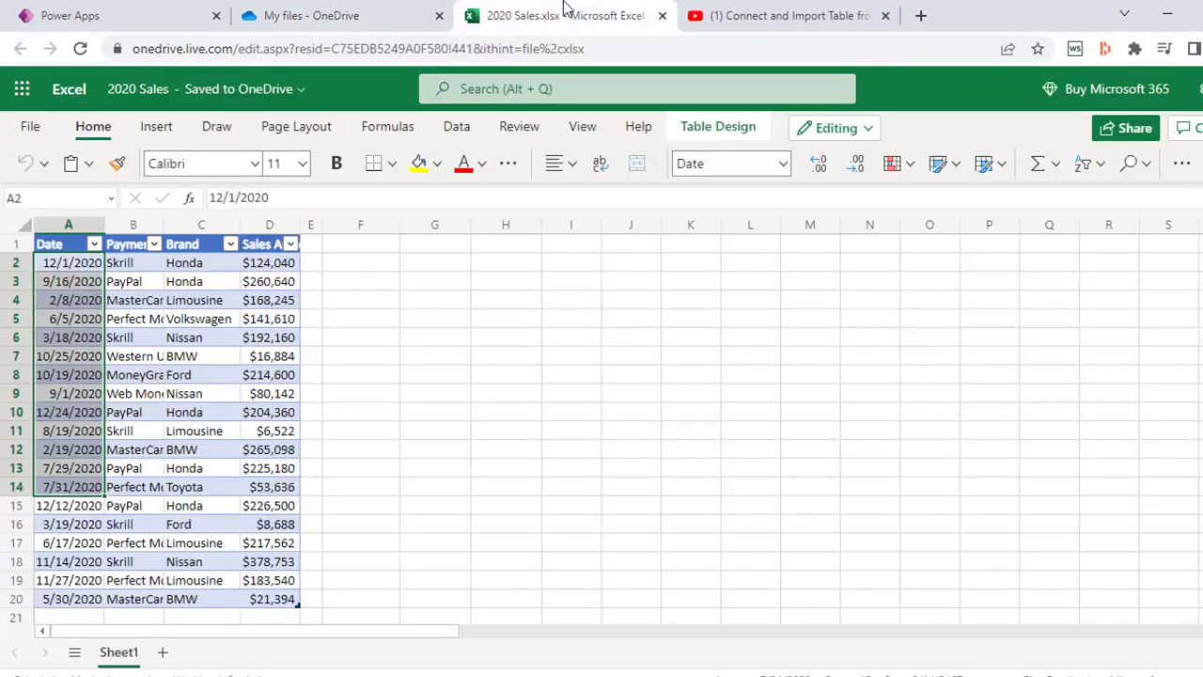
left_click(339, 368)
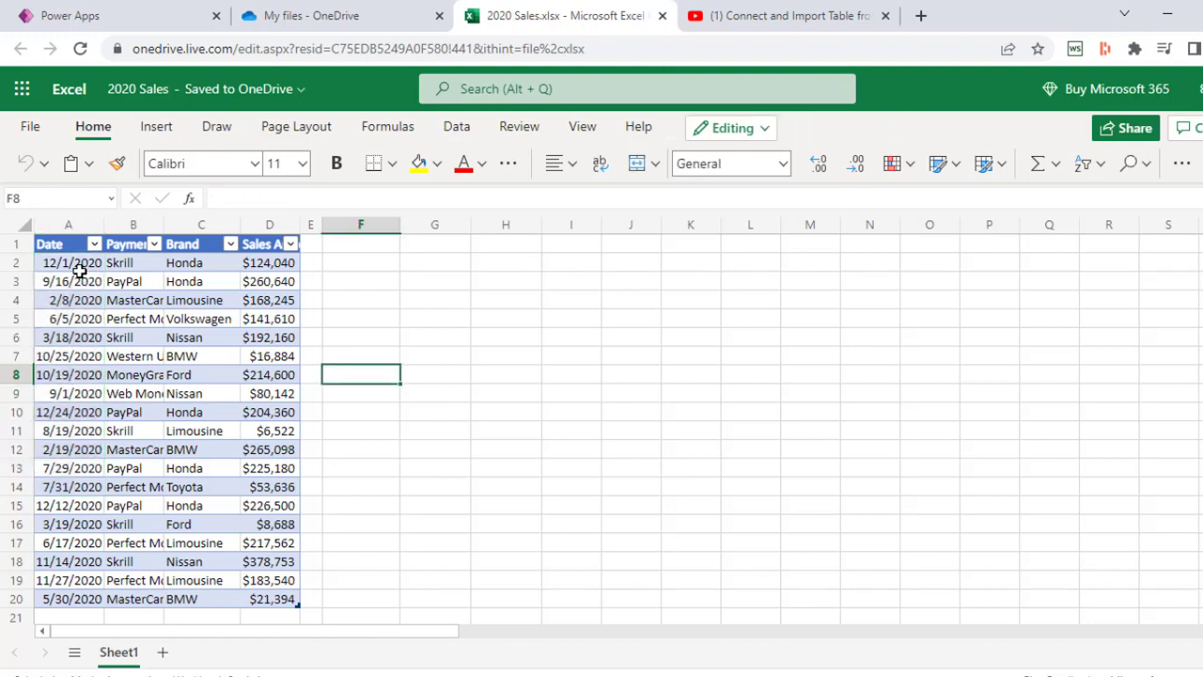
left_click(68, 263)
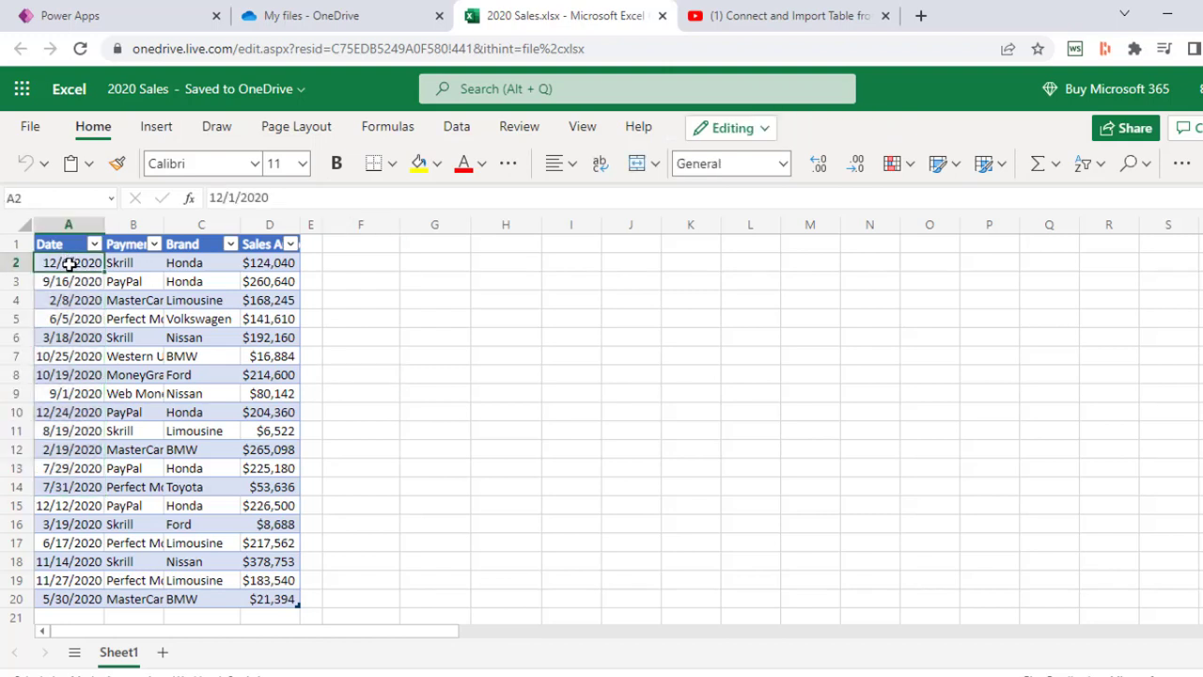
left_click(121, 264)
left_click(179, 262)
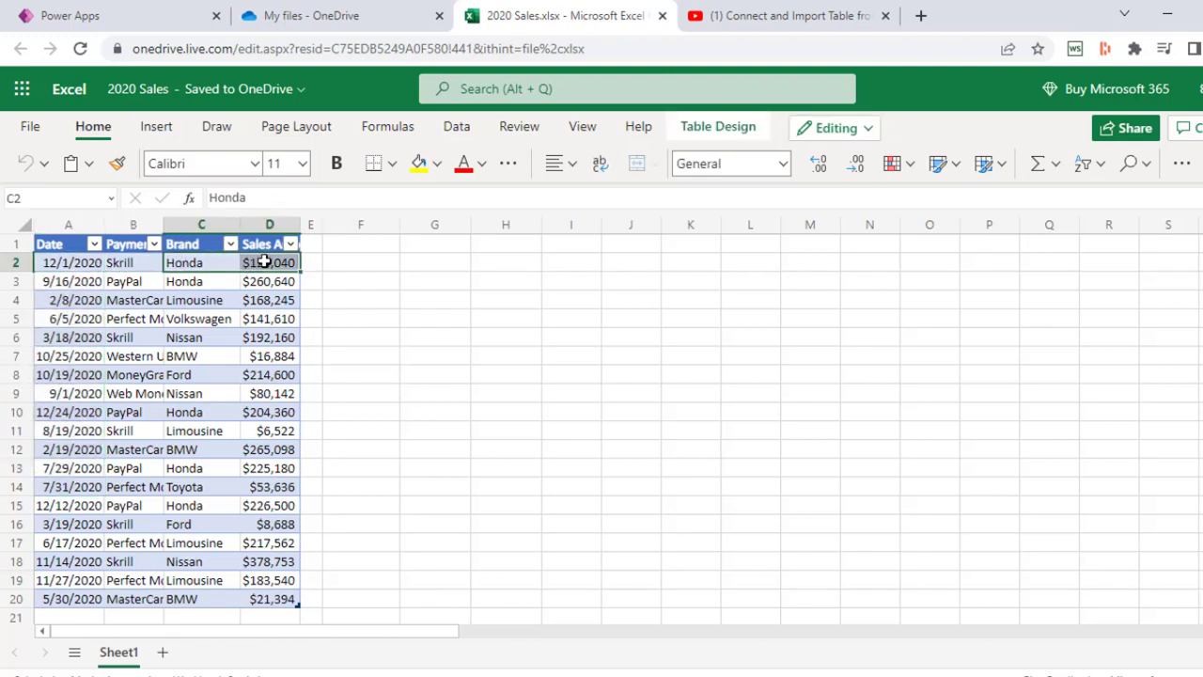
left_click(265, 262)
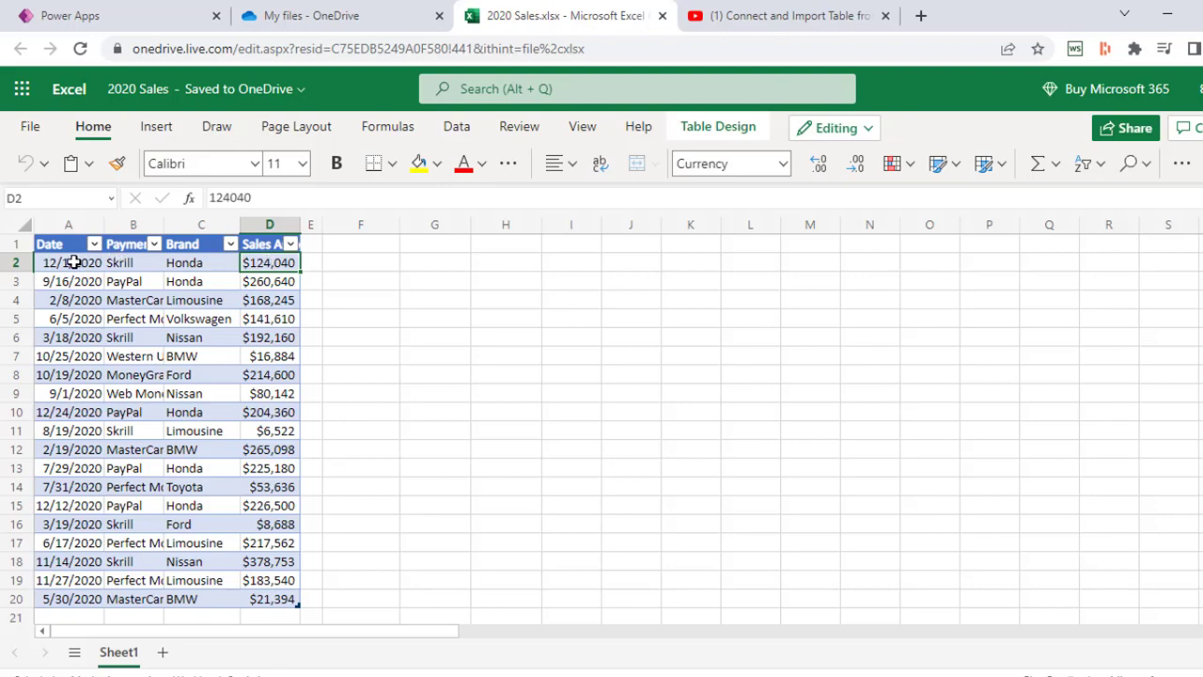
left_click_drag(70, 263, 99, 579)
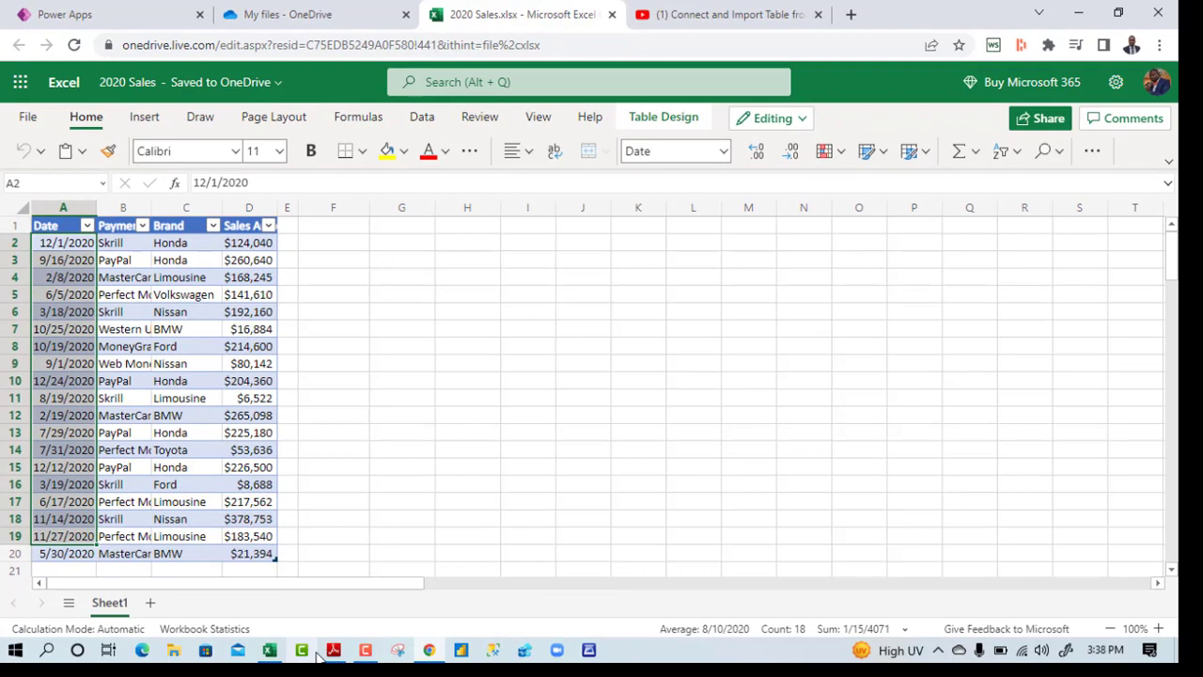
left_click(332, 650)
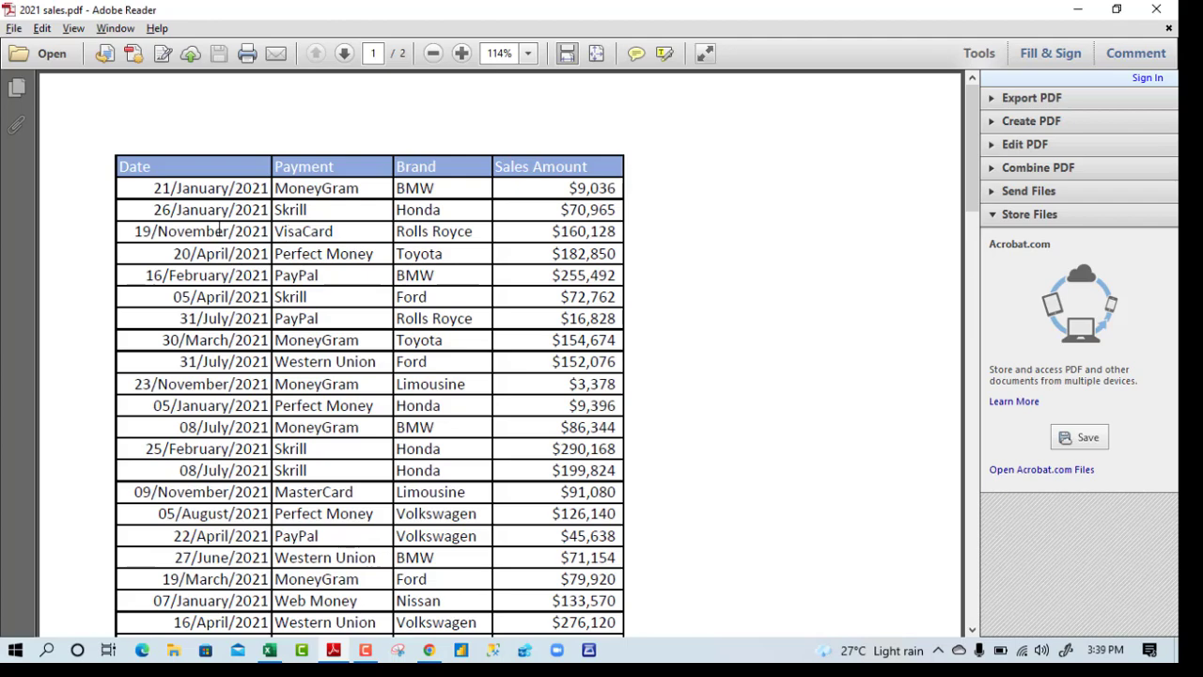
Step: Switch to Power Apps and start a new Dataverse table with the display name myTransaction
left_click(429, 650)
left_click(134, 11)
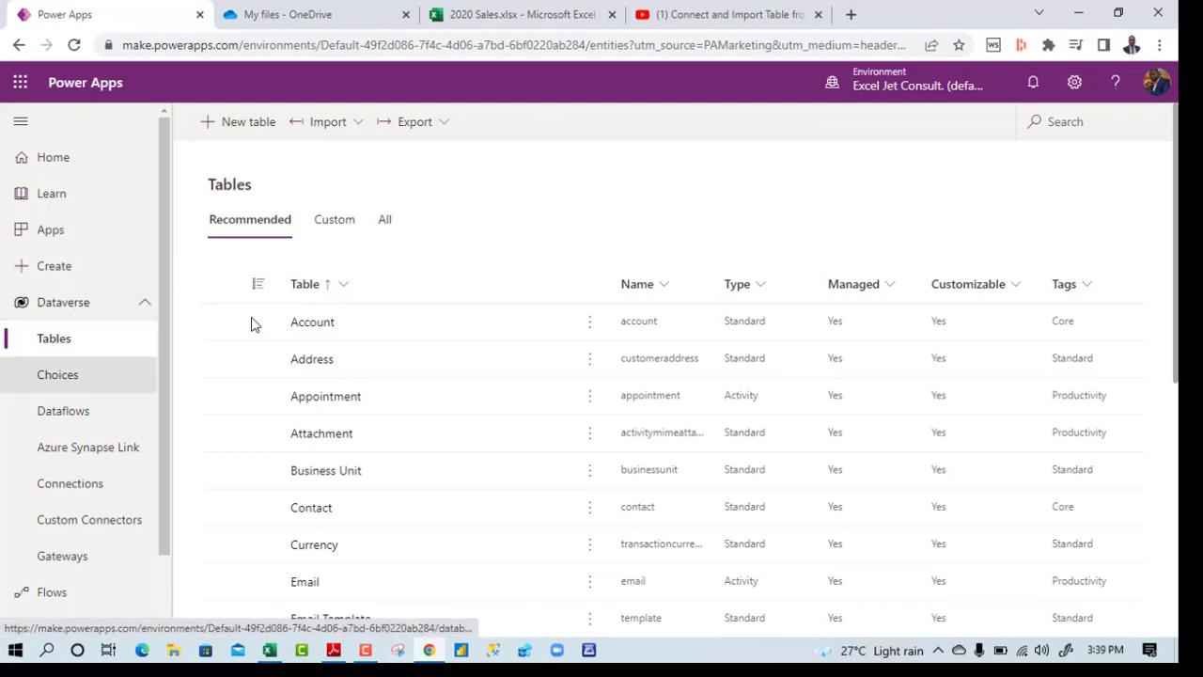
left_click(243, 131)
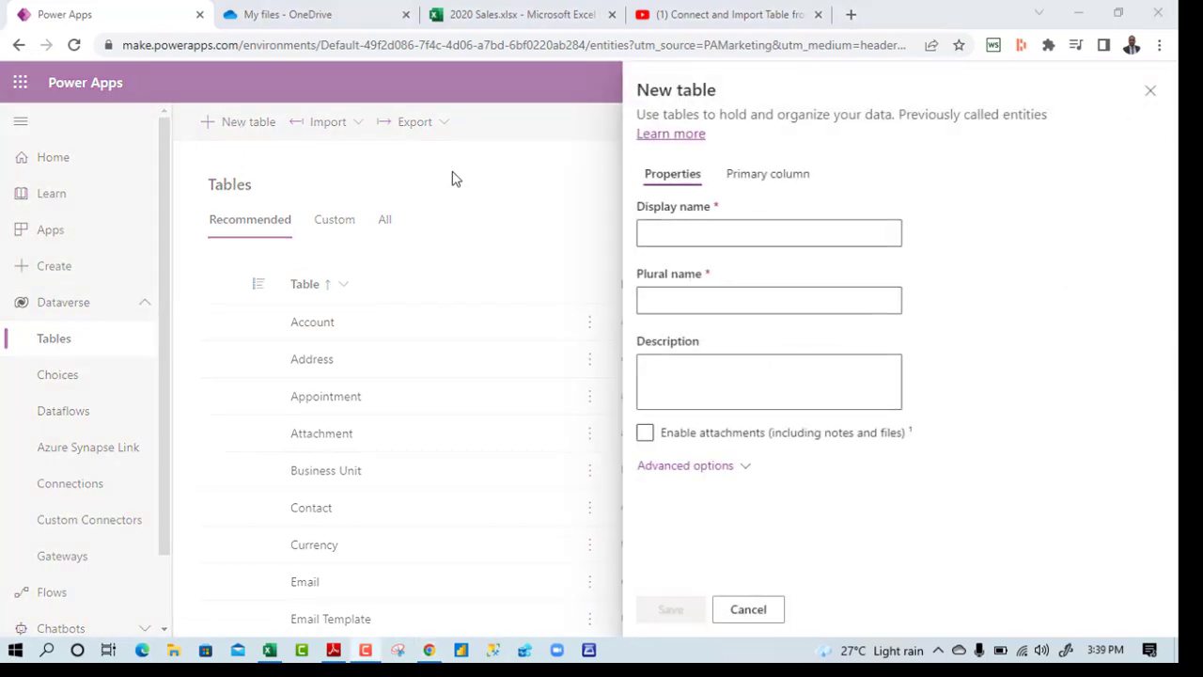
left_click(756, 228)
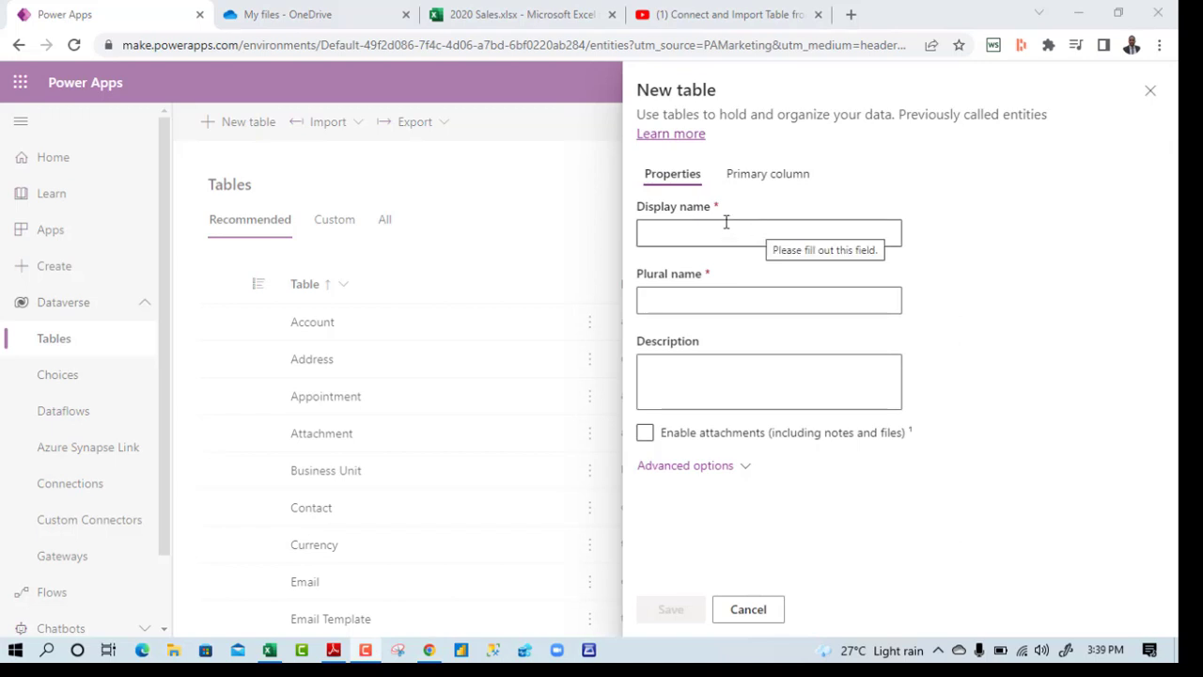
left_click(715, 227)
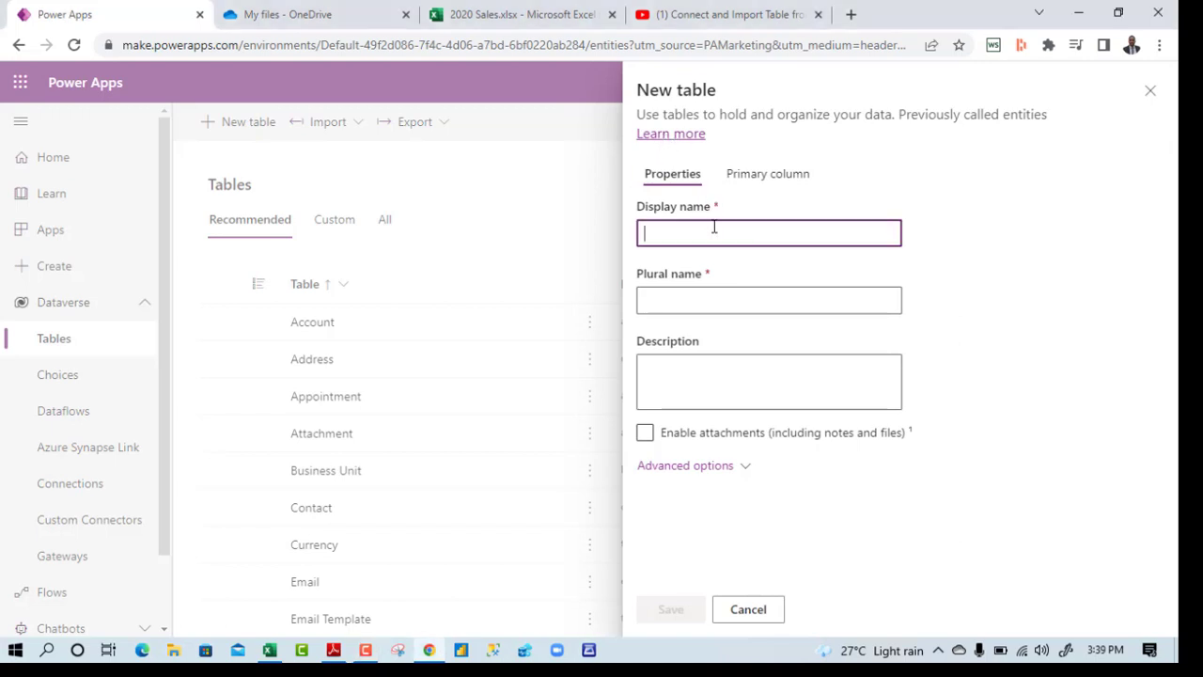
type("myTransaction")
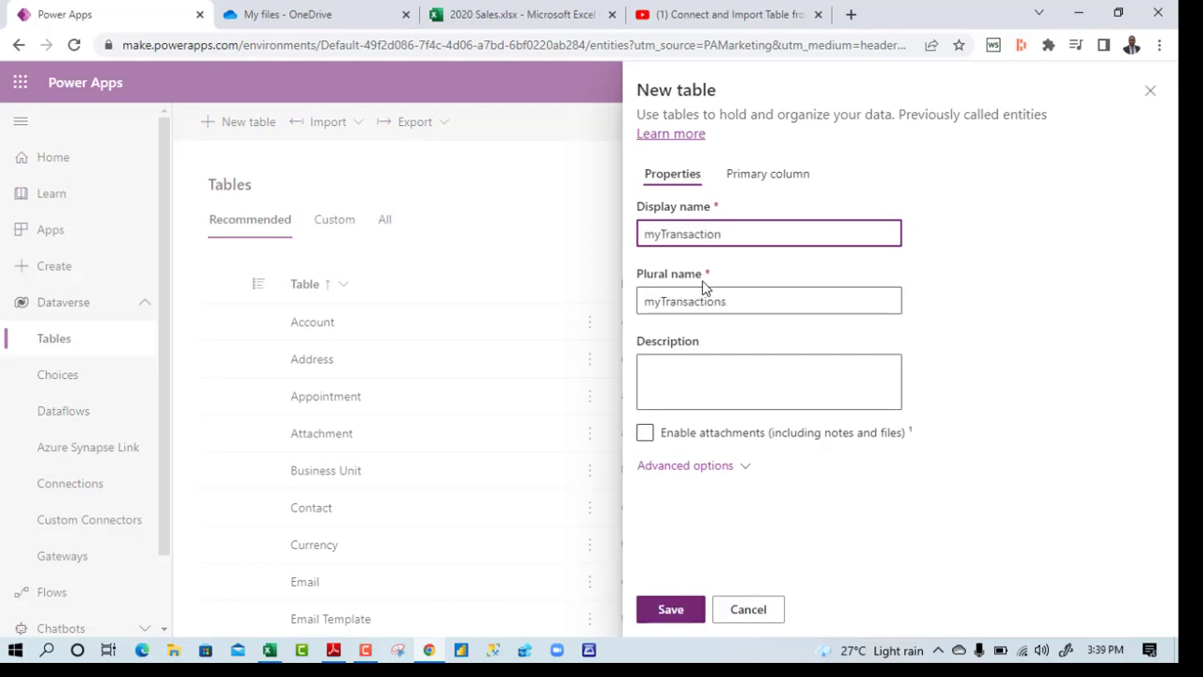
Step: Set the new table's primary column display name to Date and save the table
left_click(766, 187)
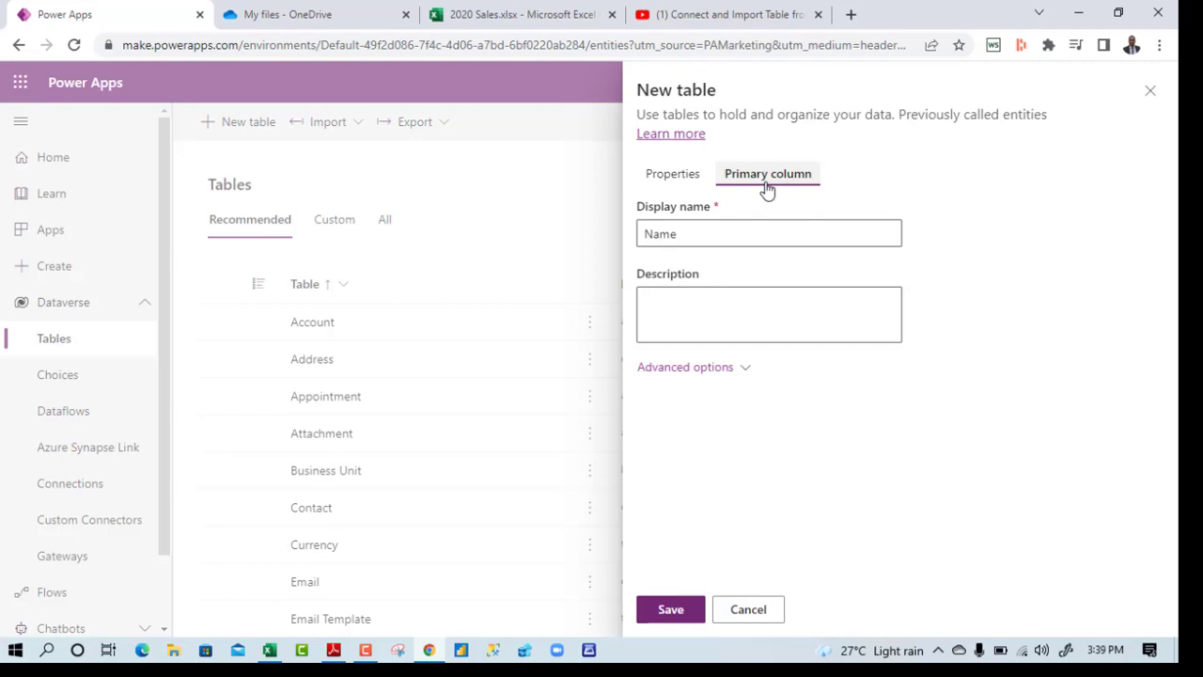
double_click(658, 236)
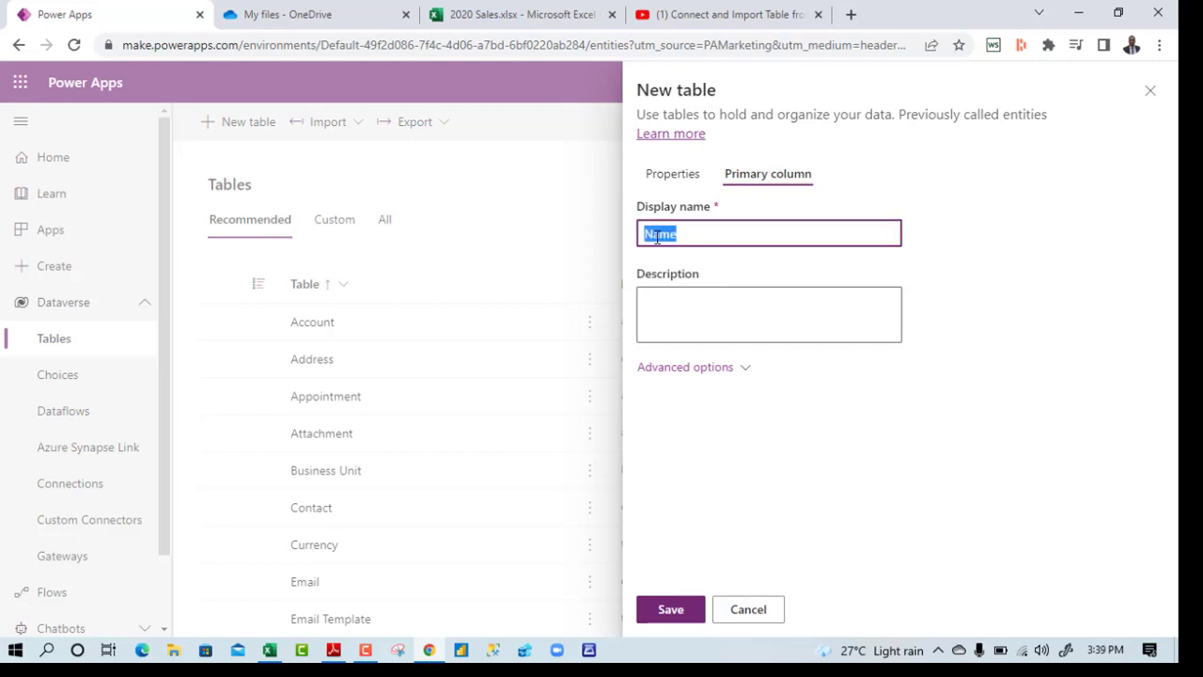
type("Date")
left_click(677, 609)
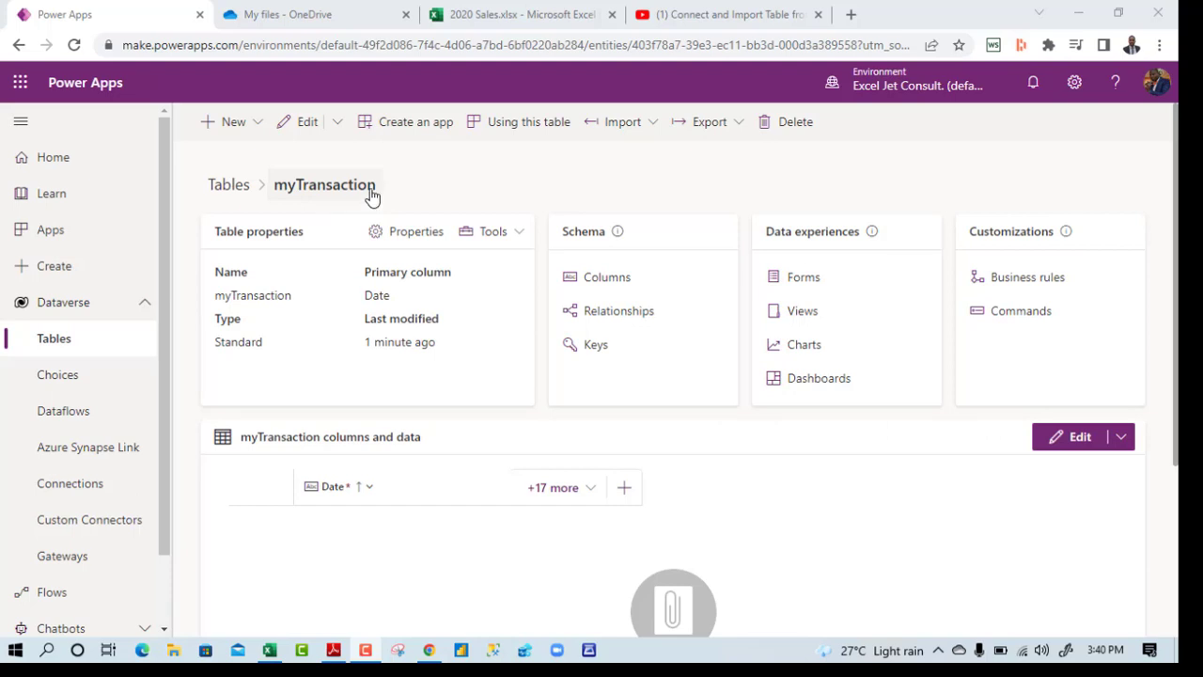
Step: Add a column named Payment to the myTransaction table, checking the header in the 2020 Sales workbook, and save it
left_click(228, 137)
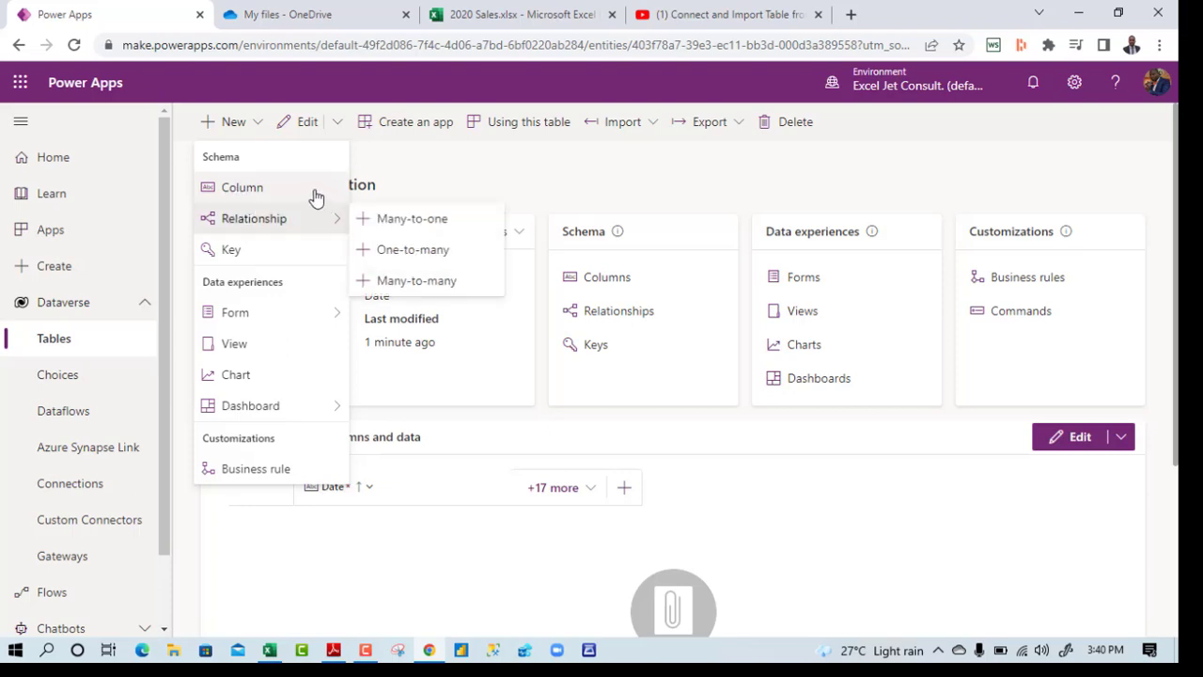
left_click(242, 188)
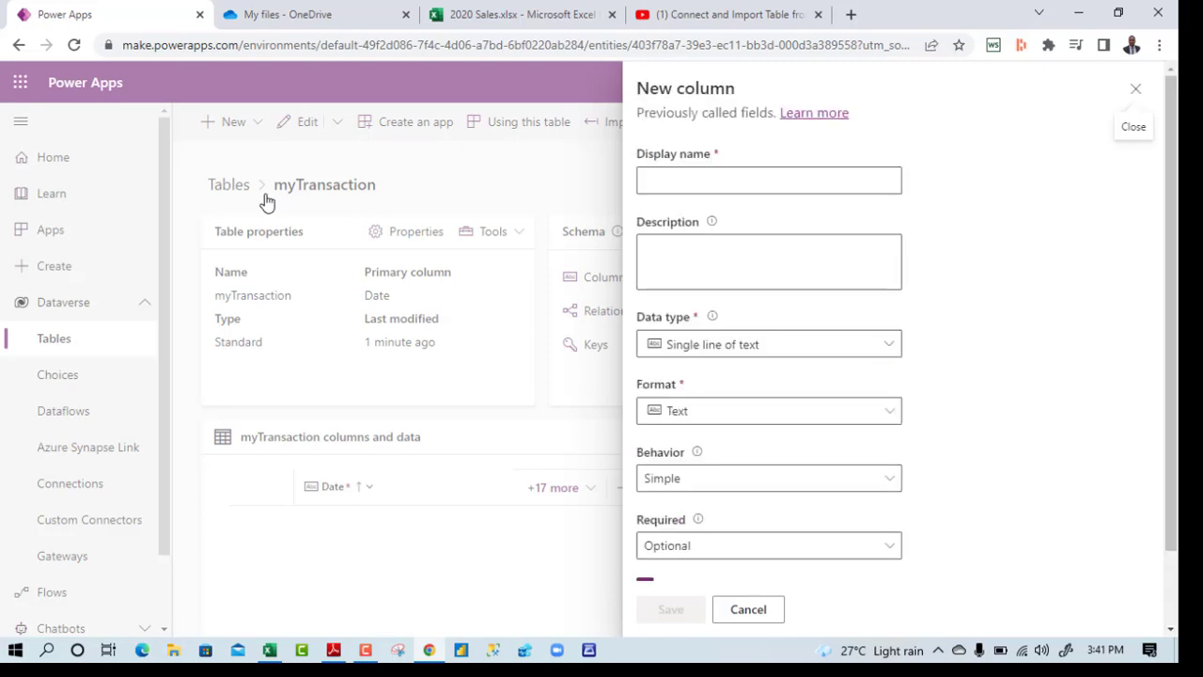
left_click(545, 11)
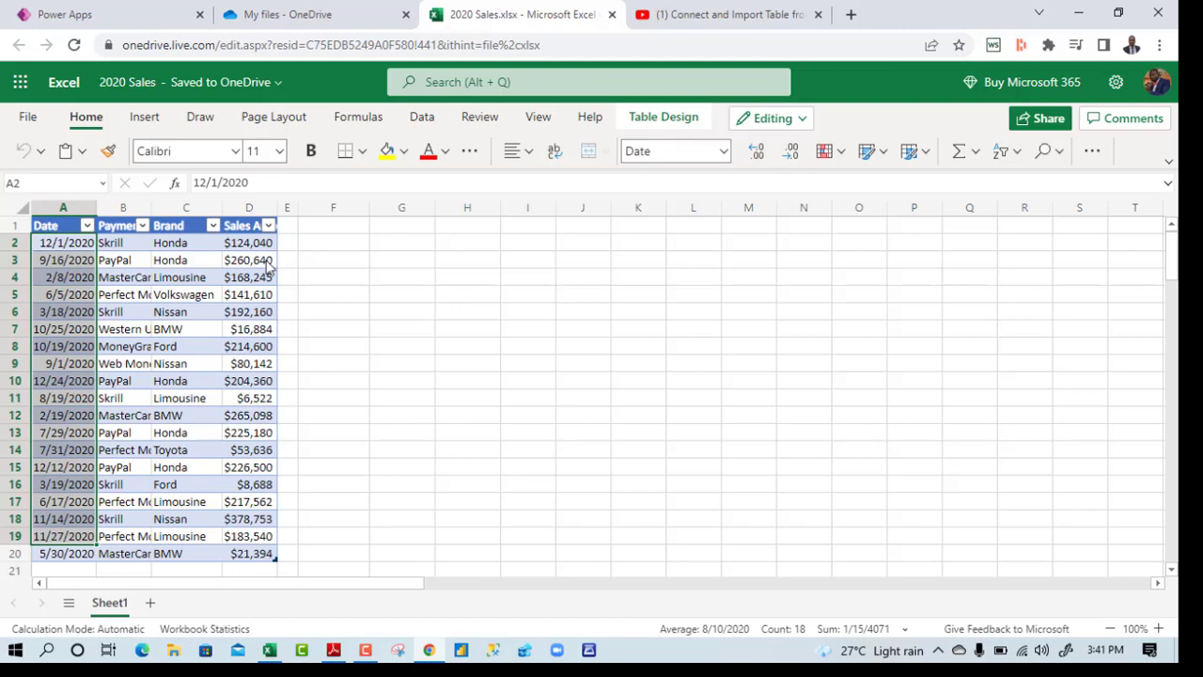
left_click(145, 10)
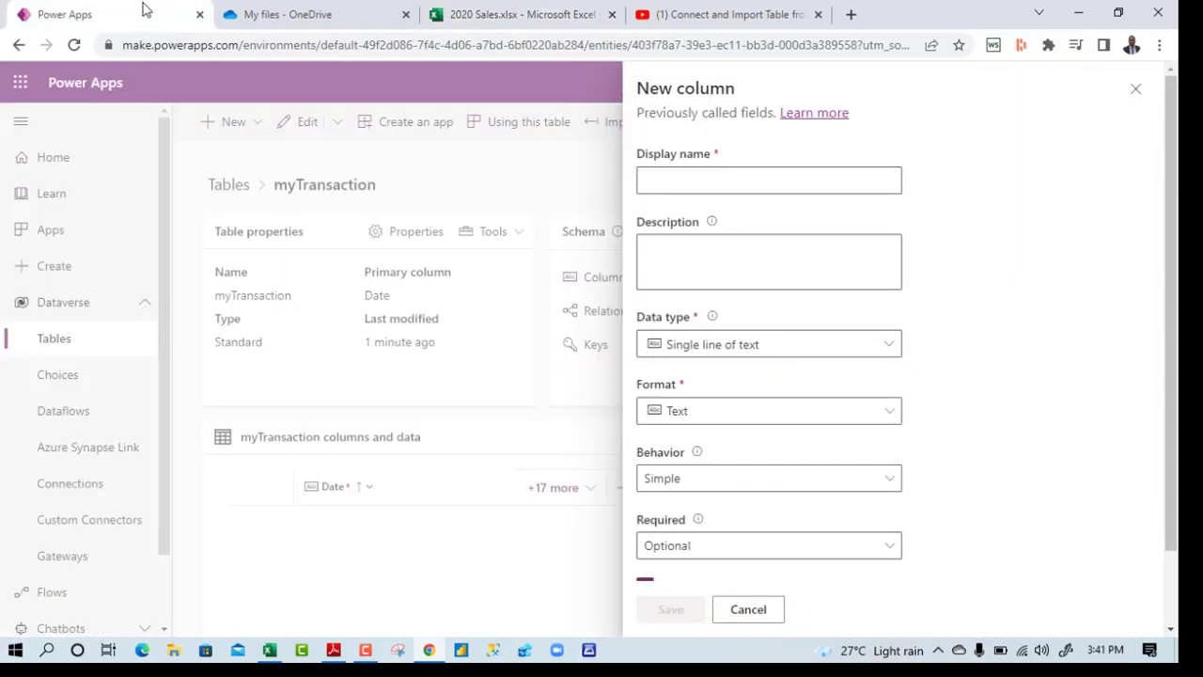
left_click(715, 183)
type("P")
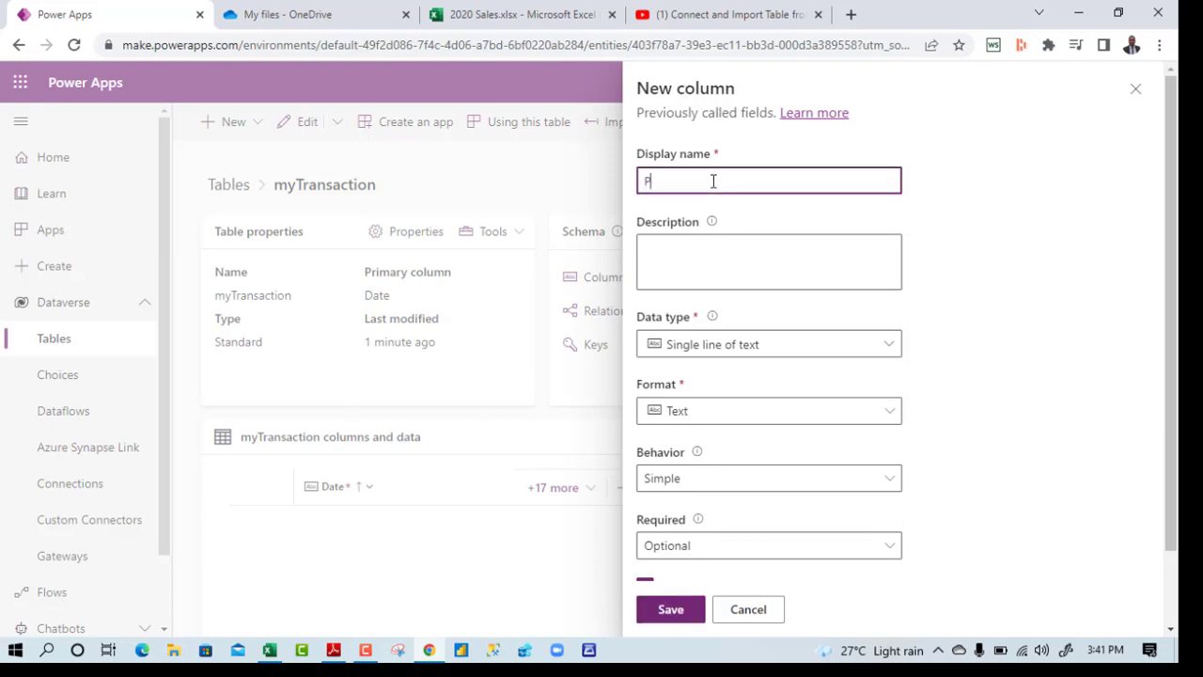
type("ayment")
left_click(667, 610)
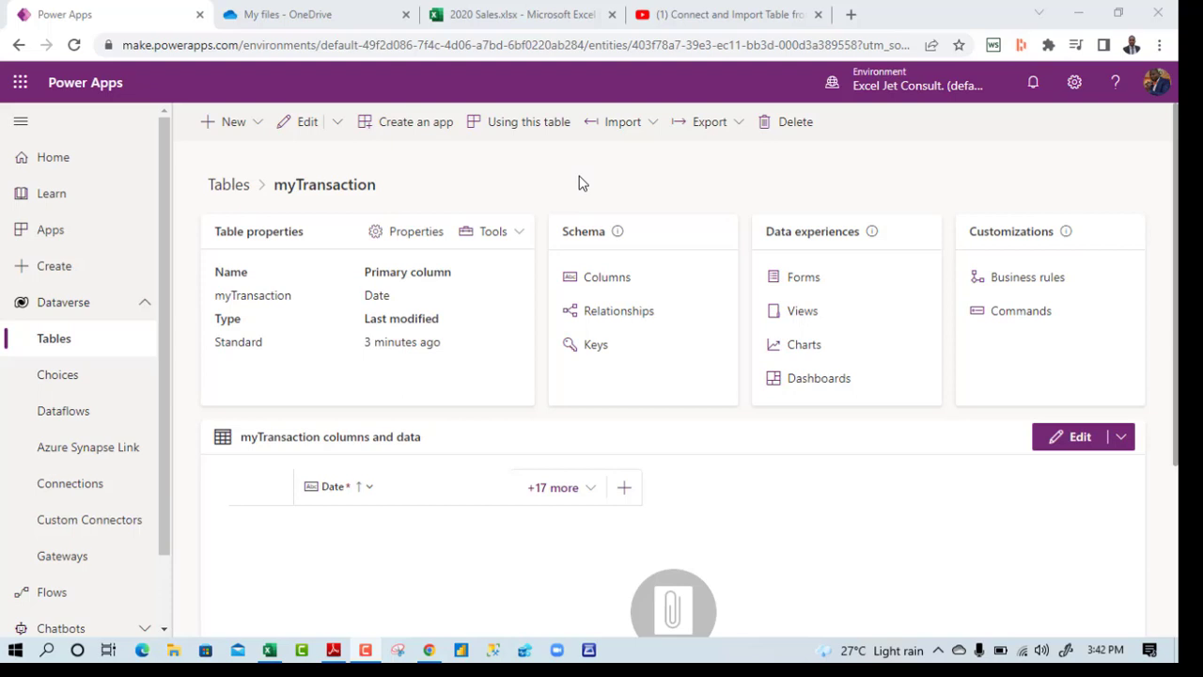
Step: Add a column named Brand to the myTransaction table and save it
left_click(207, 135)
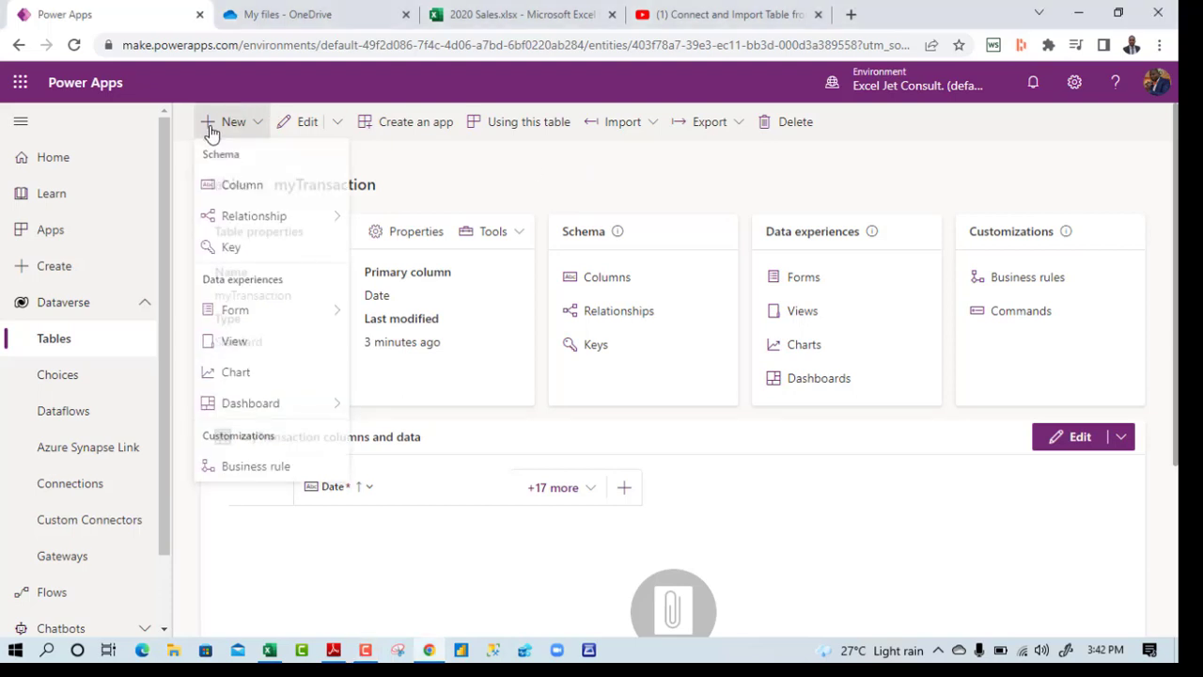
left_click(243, 187)
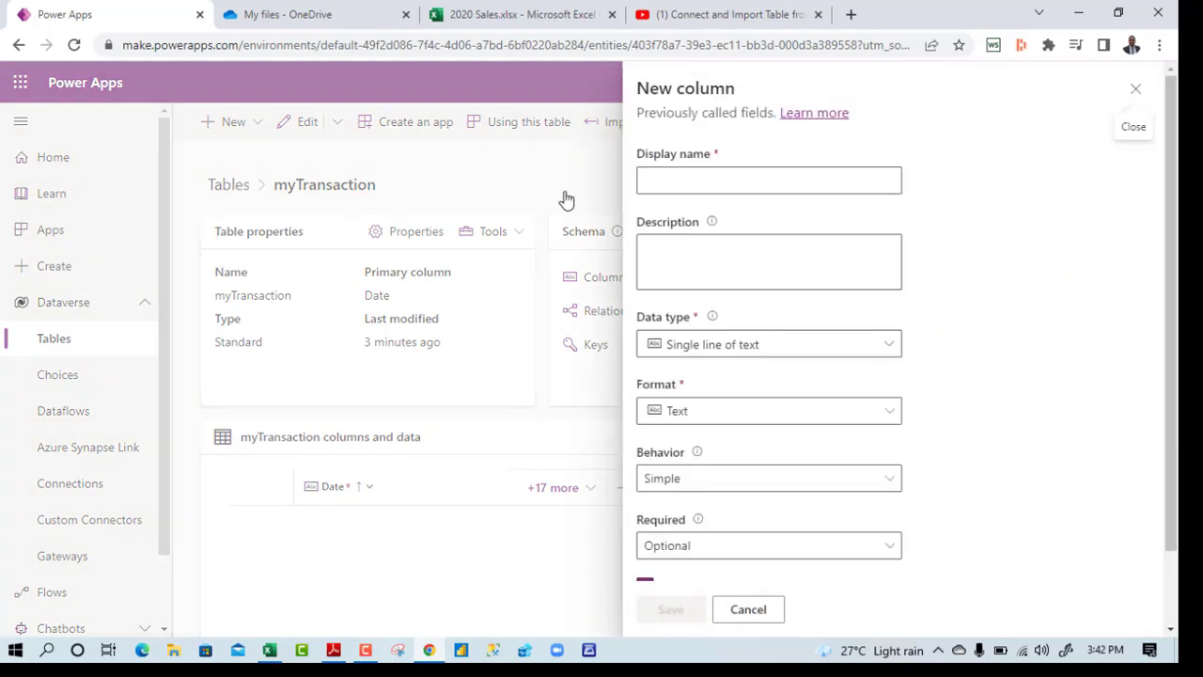
left_click(680, 182)
type("Brand")
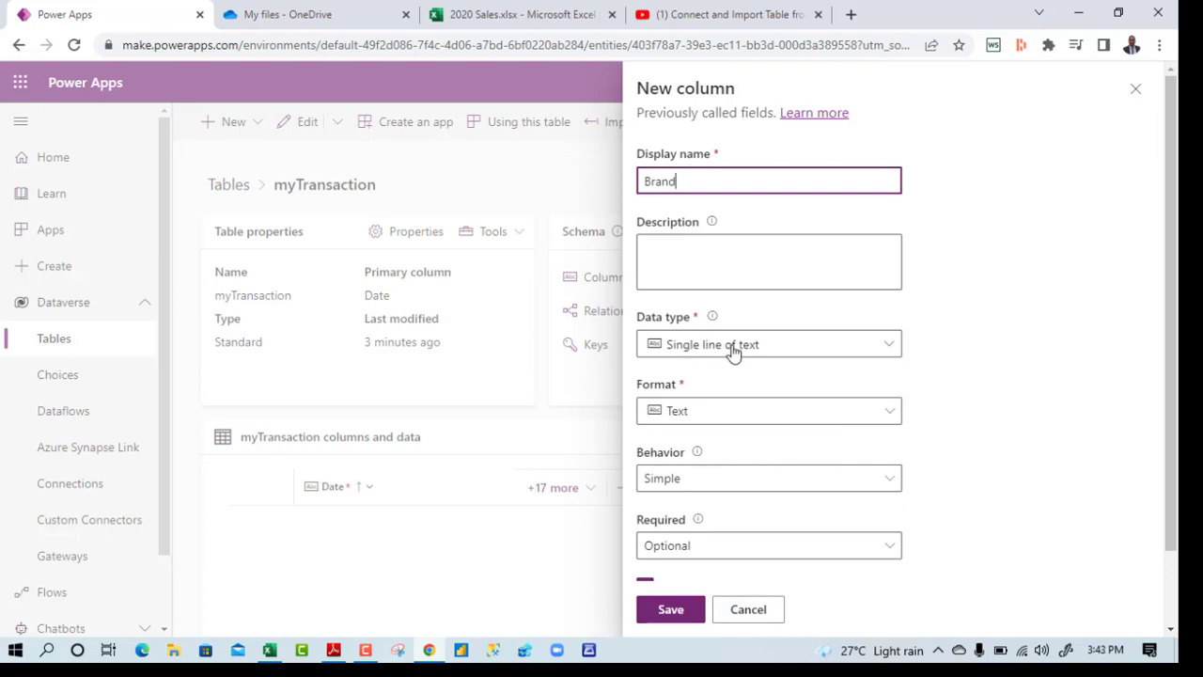
left_click(668, 608)
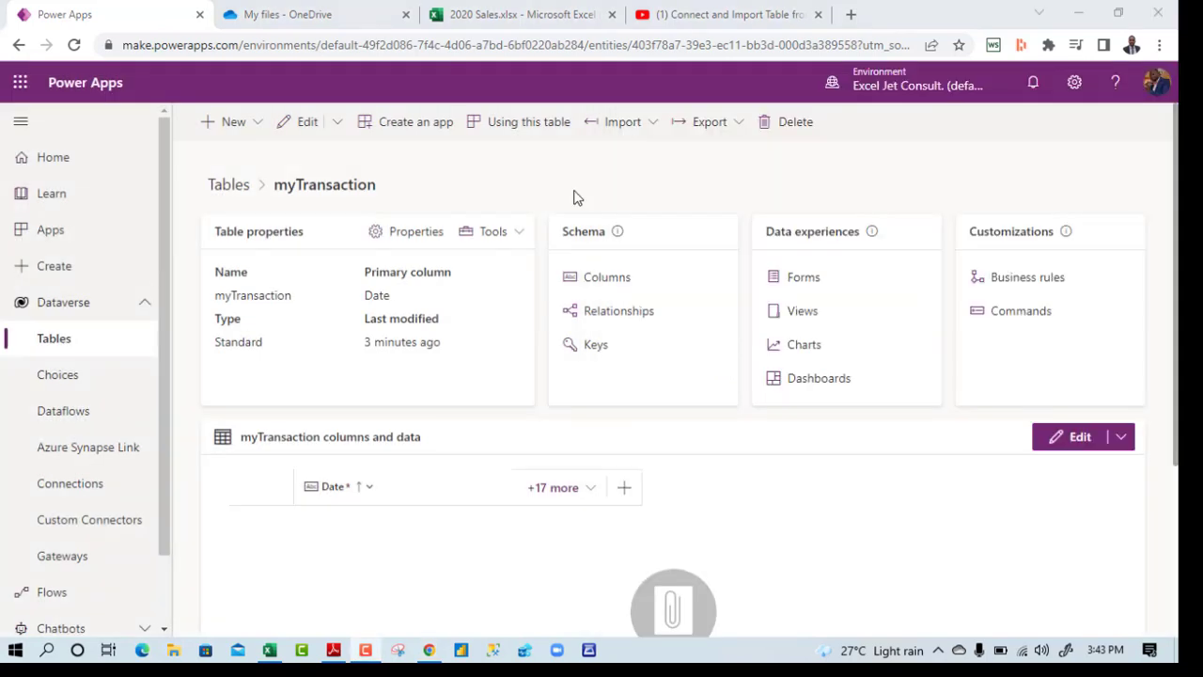
Step: Add a Sales Amount column with the Currency data type to the myTransaction table, checking the header in the 2020 Sales workbook, and save it
left_click(460, 12)
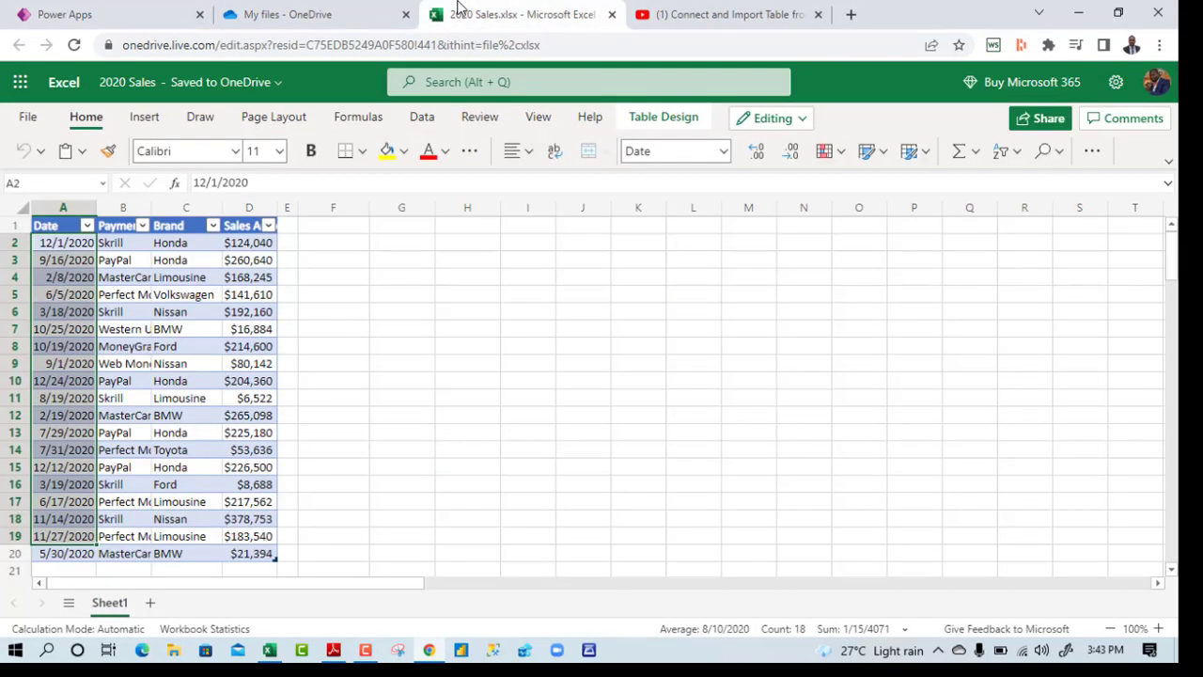
left_click(101, 13)
left_click(228, 123)
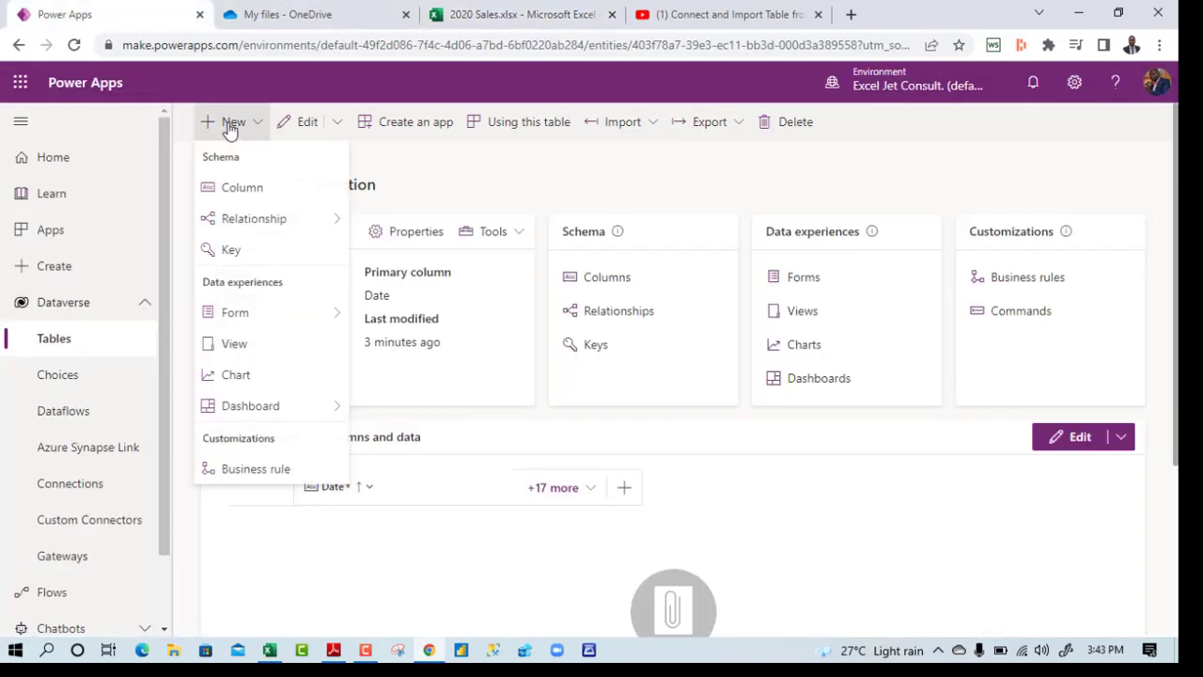
left_click(242, 188)
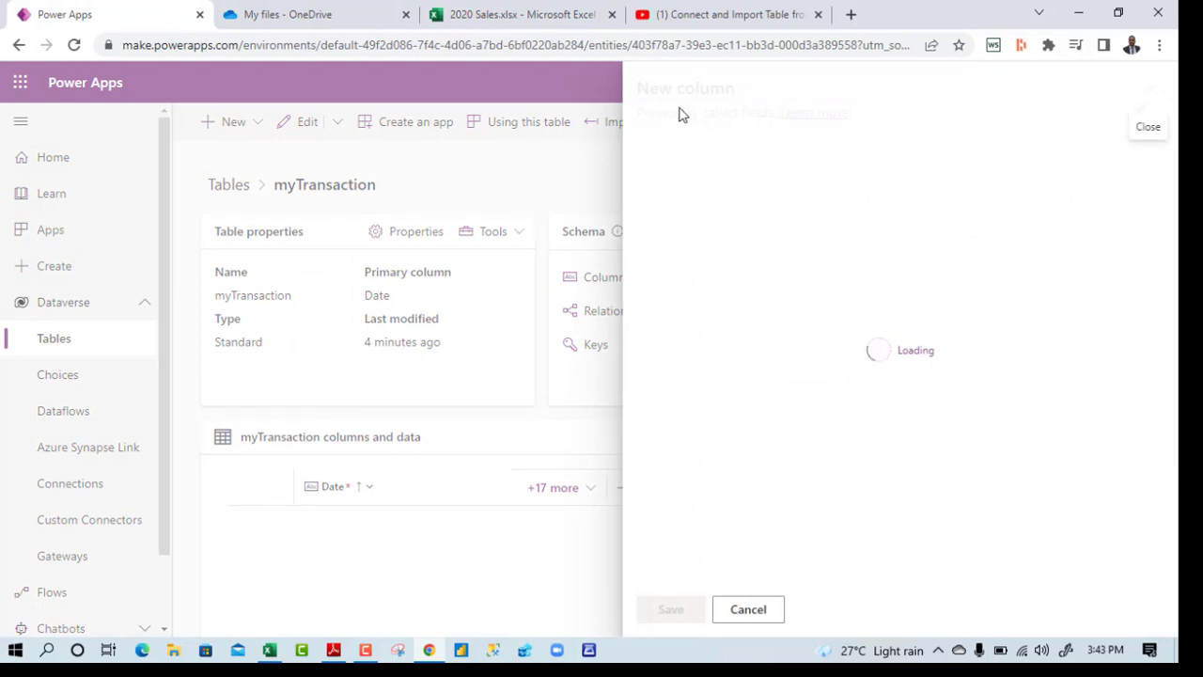
left_click(745, 179)
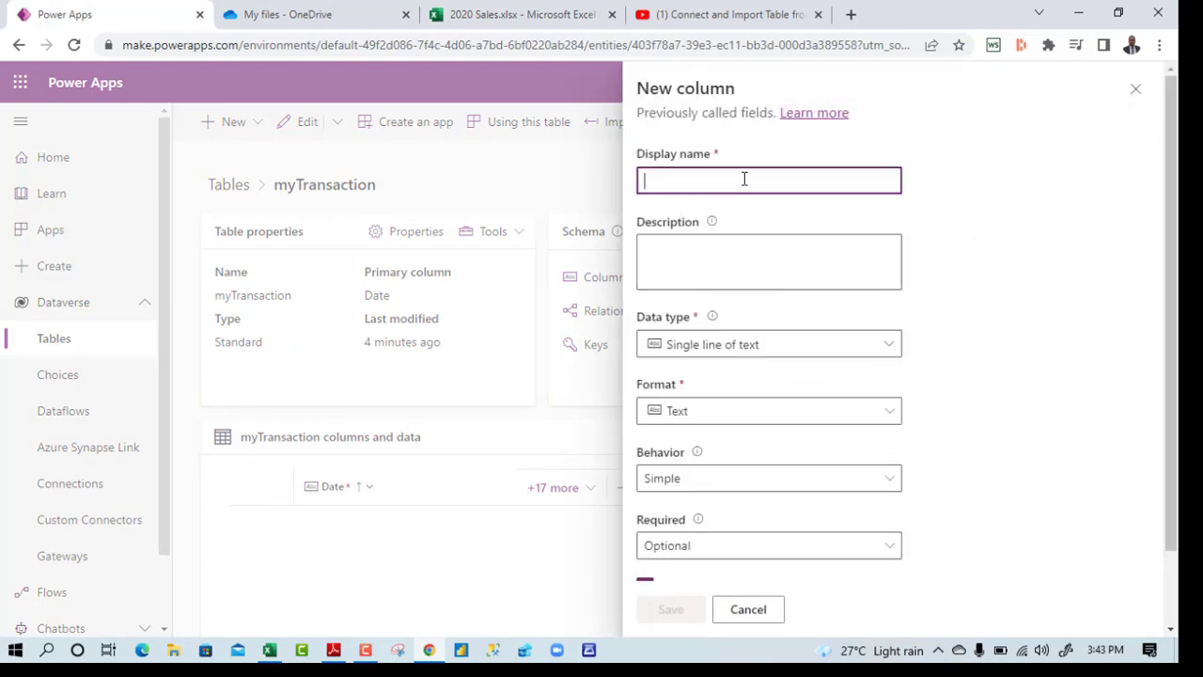
type("Sales Amount")
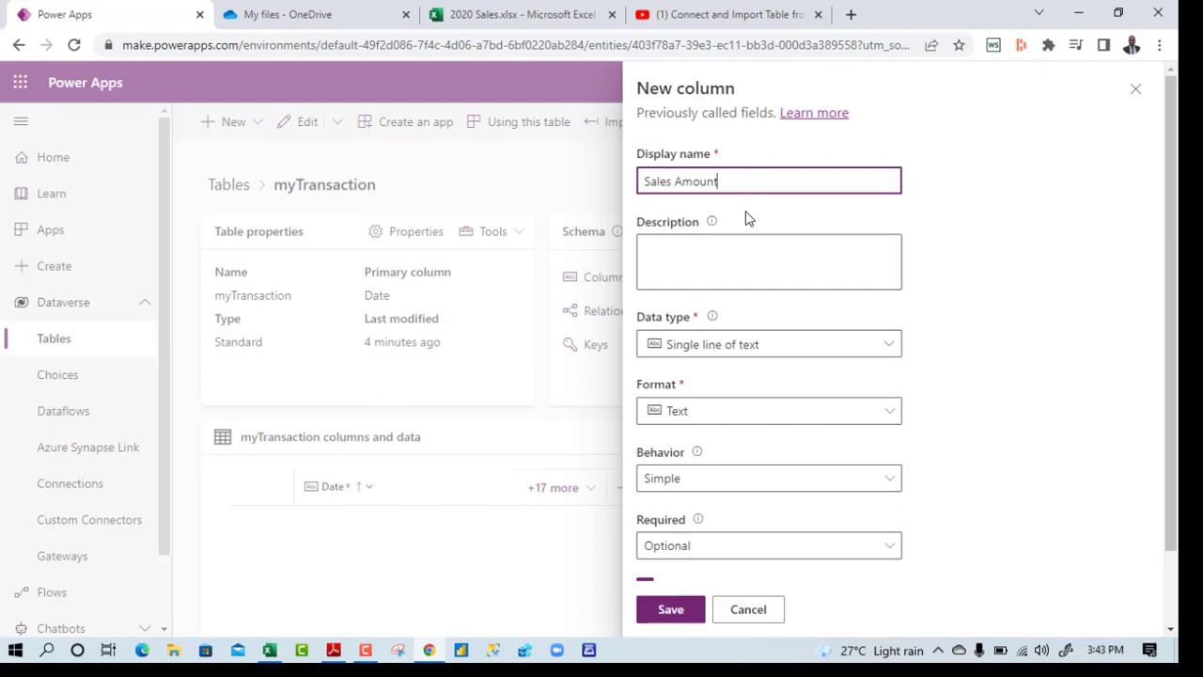
left_click(739, 346)
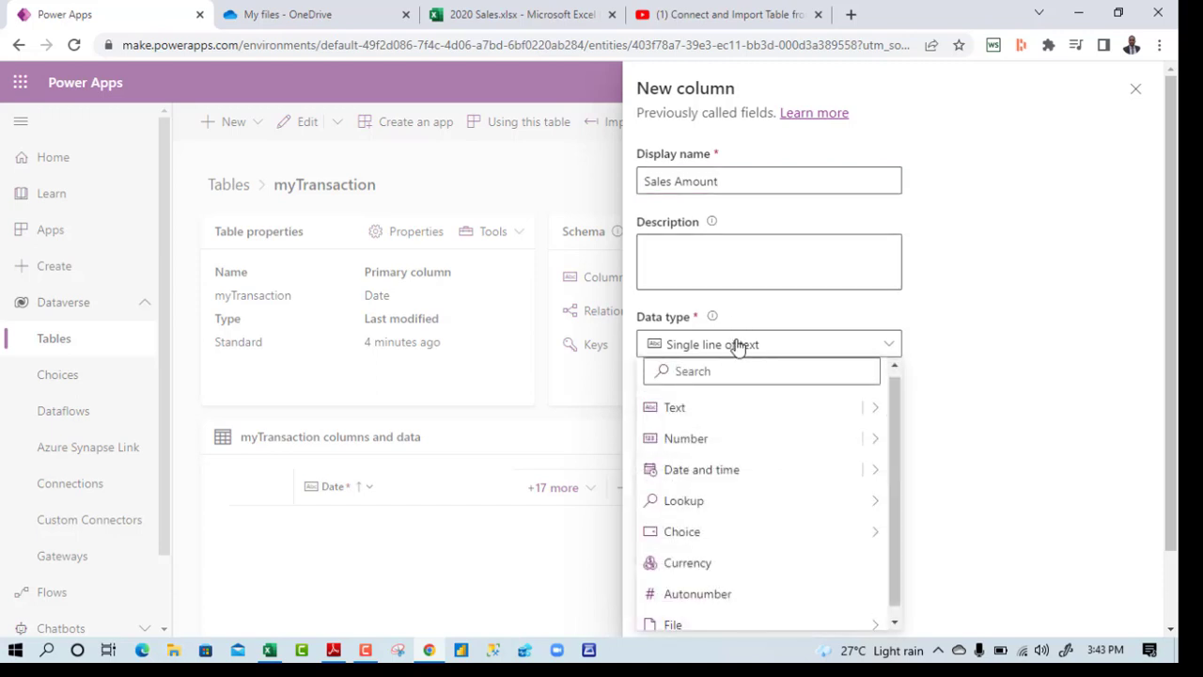
left_click(698, 562)
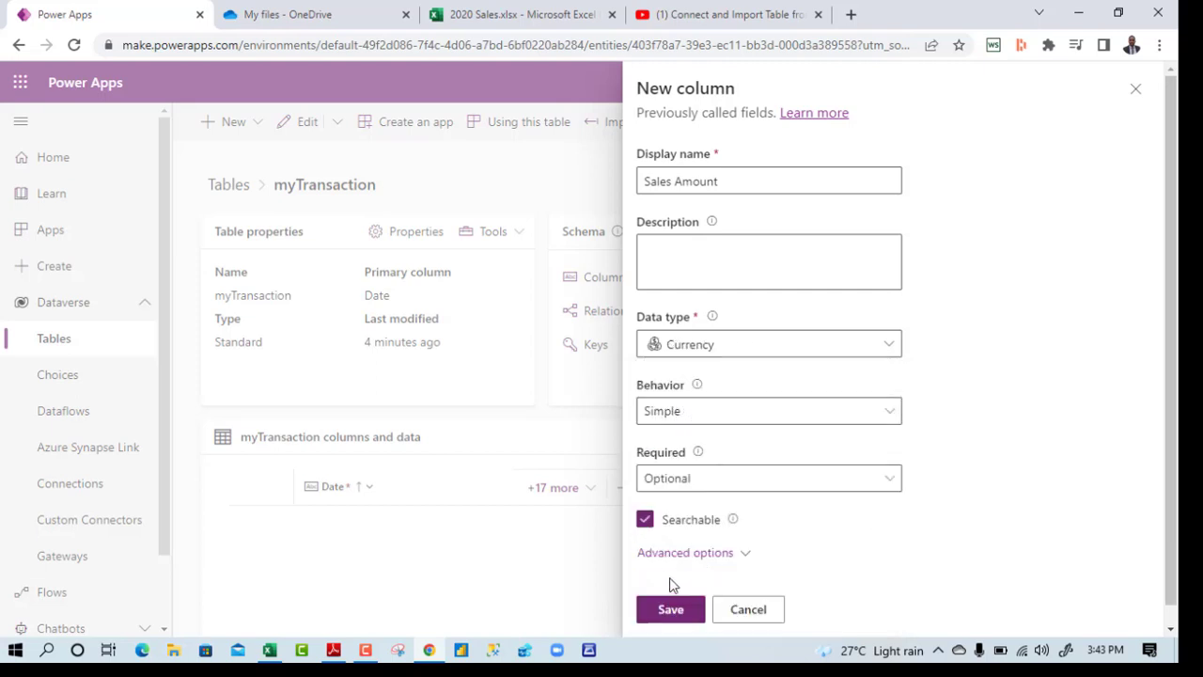
left_click(678, 611)
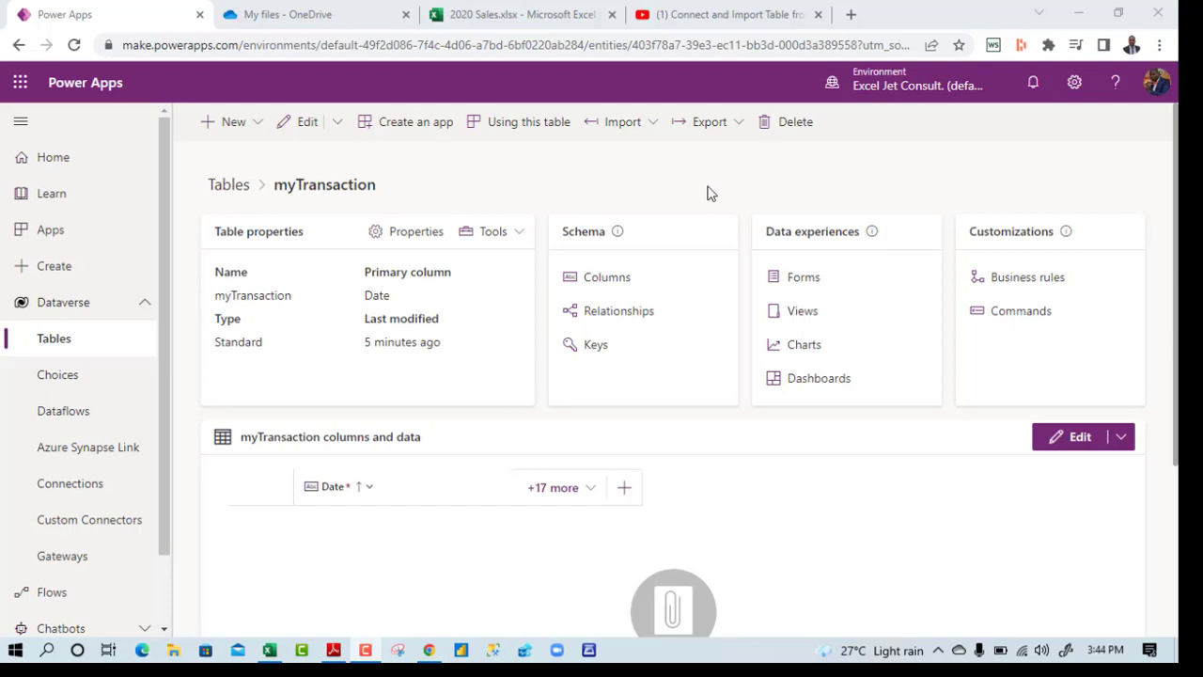
Step: Start a data import for the myTransaction table, choosing Excel workbook as the source and Link to file as the connection setting
left_click(632, 130)
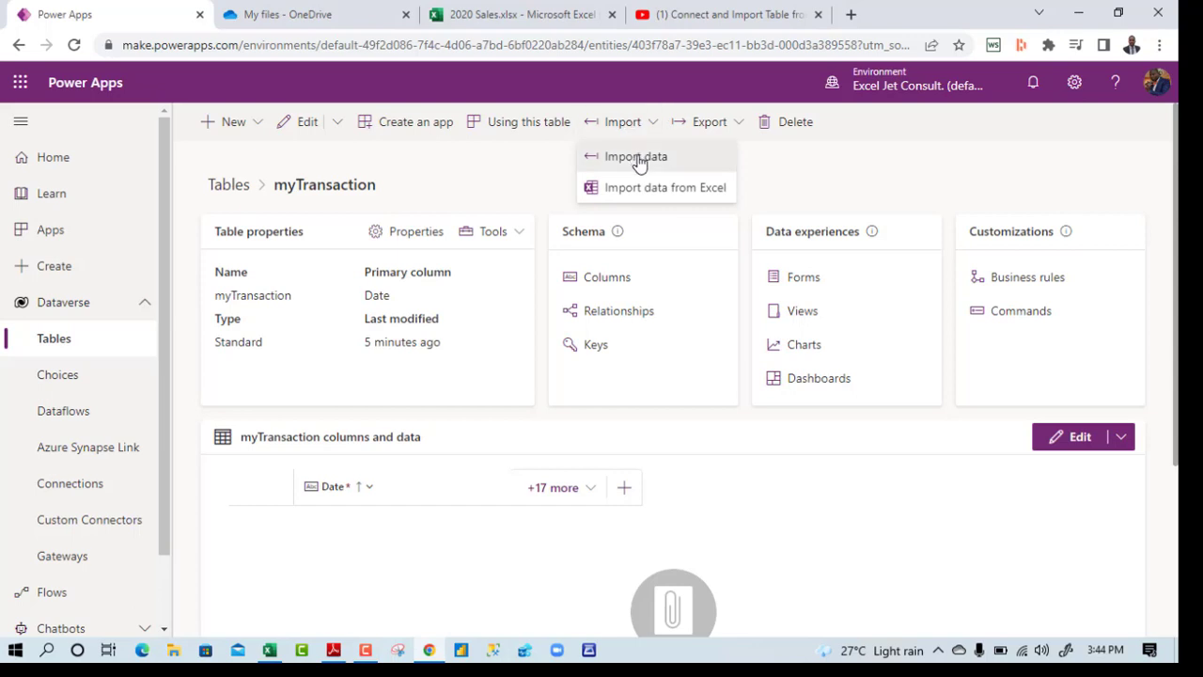
left_click(638, 160)
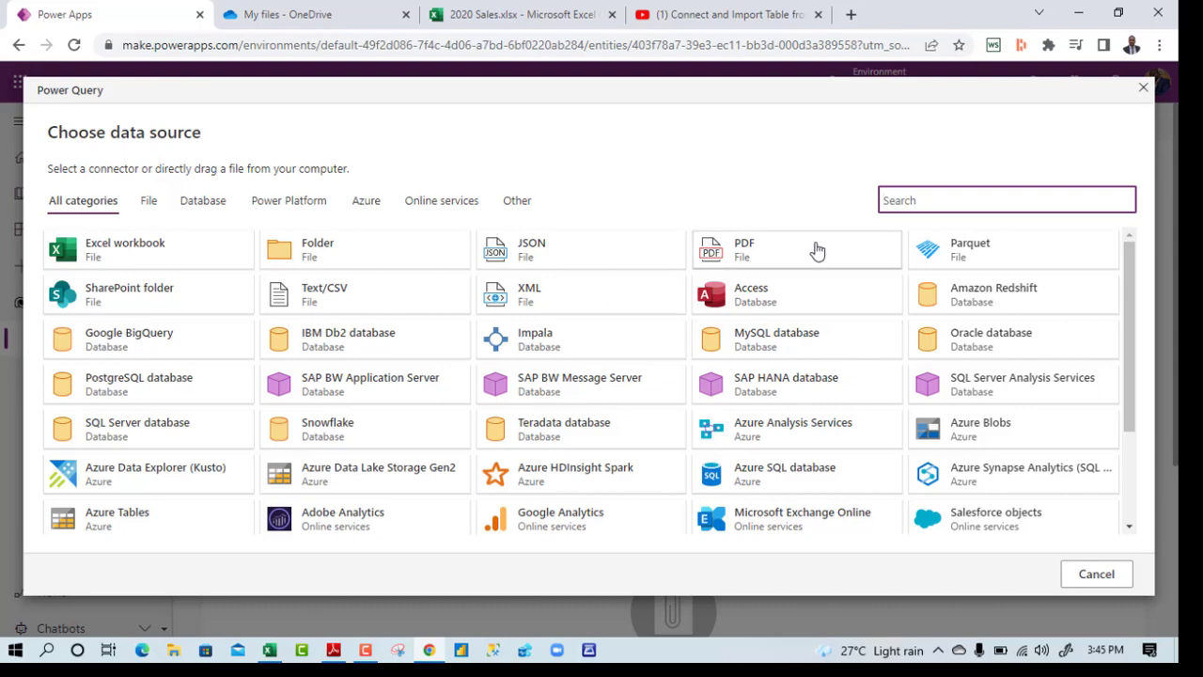
left_click(102, 255)
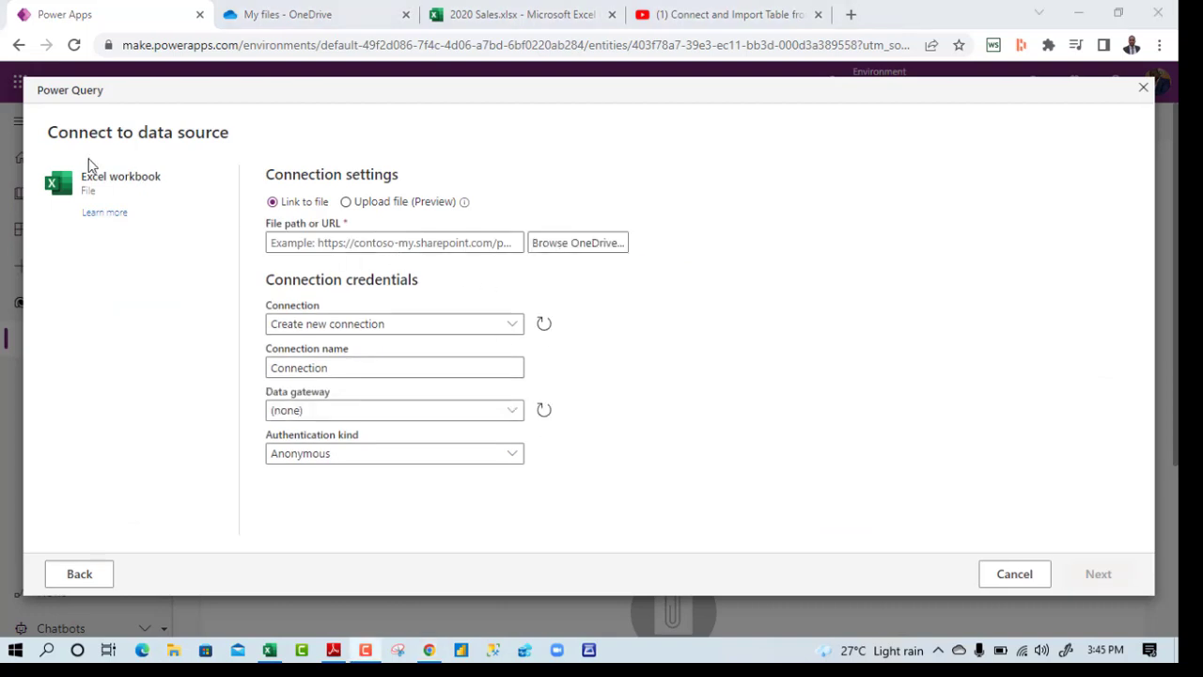
left_click(347, 203)
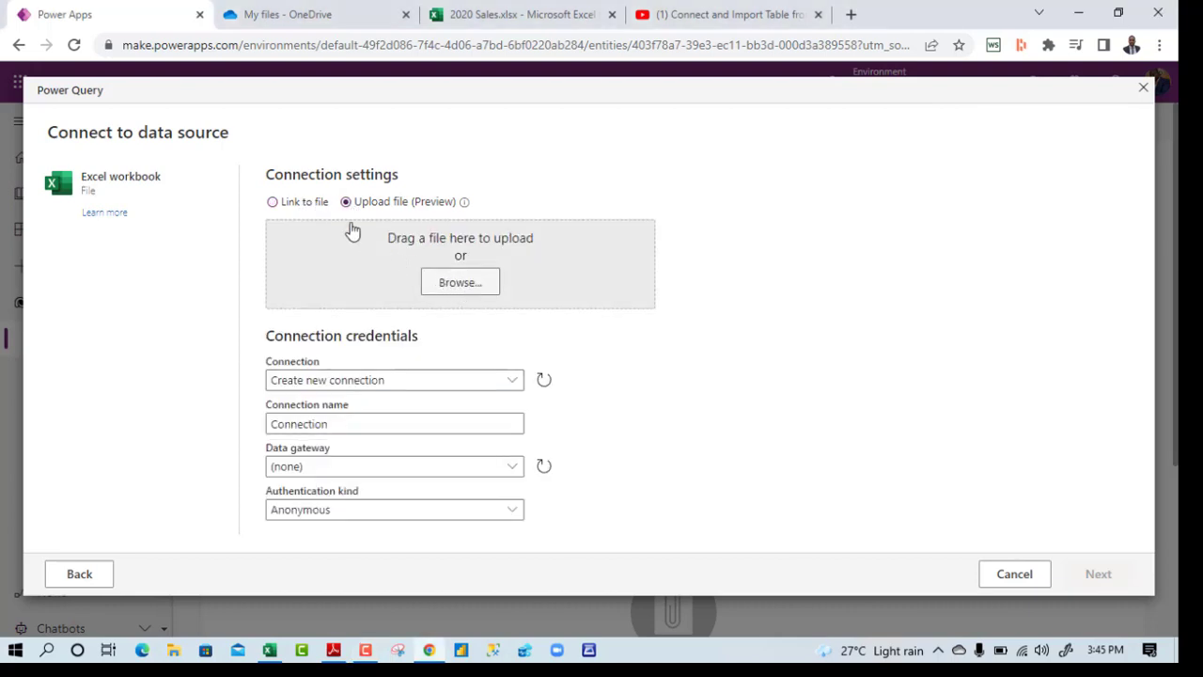
left_click(301, 210)
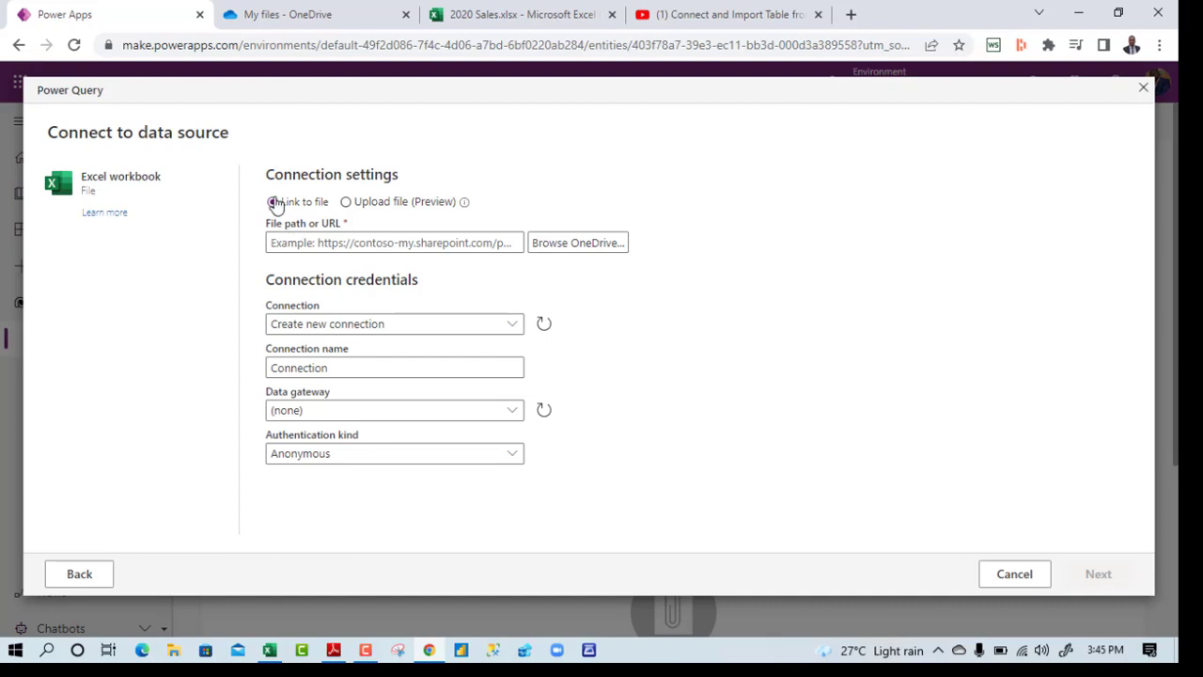
Step: Link to 2020 Sales.xlsx in the OneDrive Documents folder and connect to the workbook
left_click(607, 248)
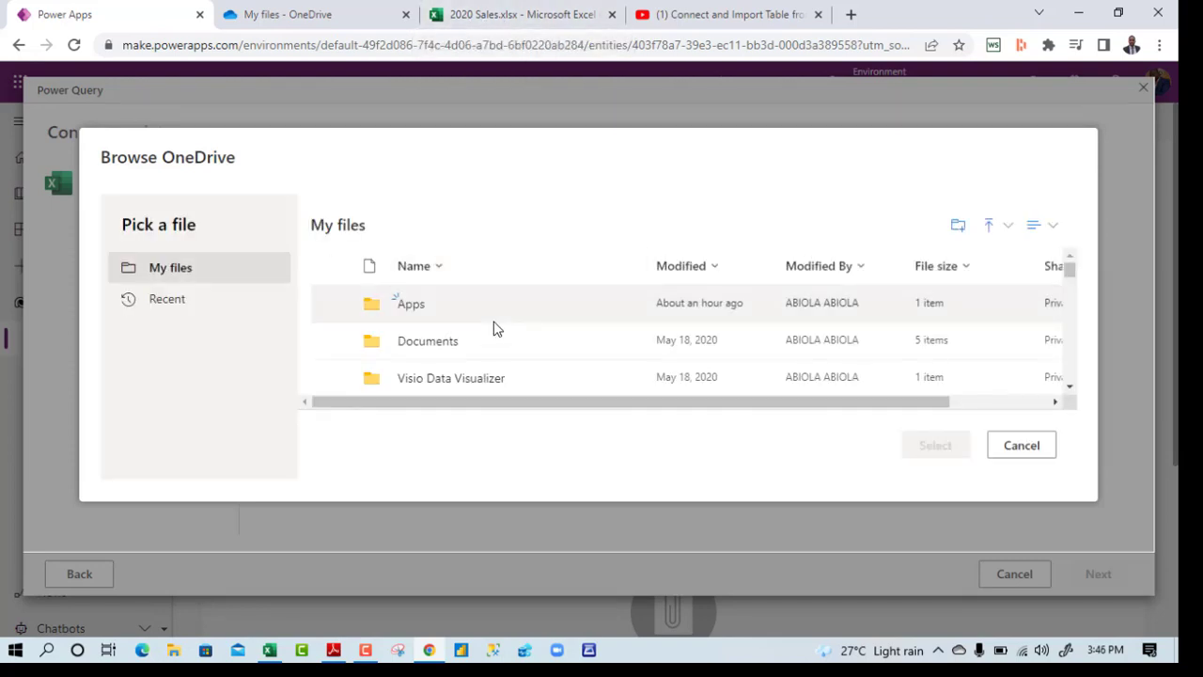
left_click(446, 348)
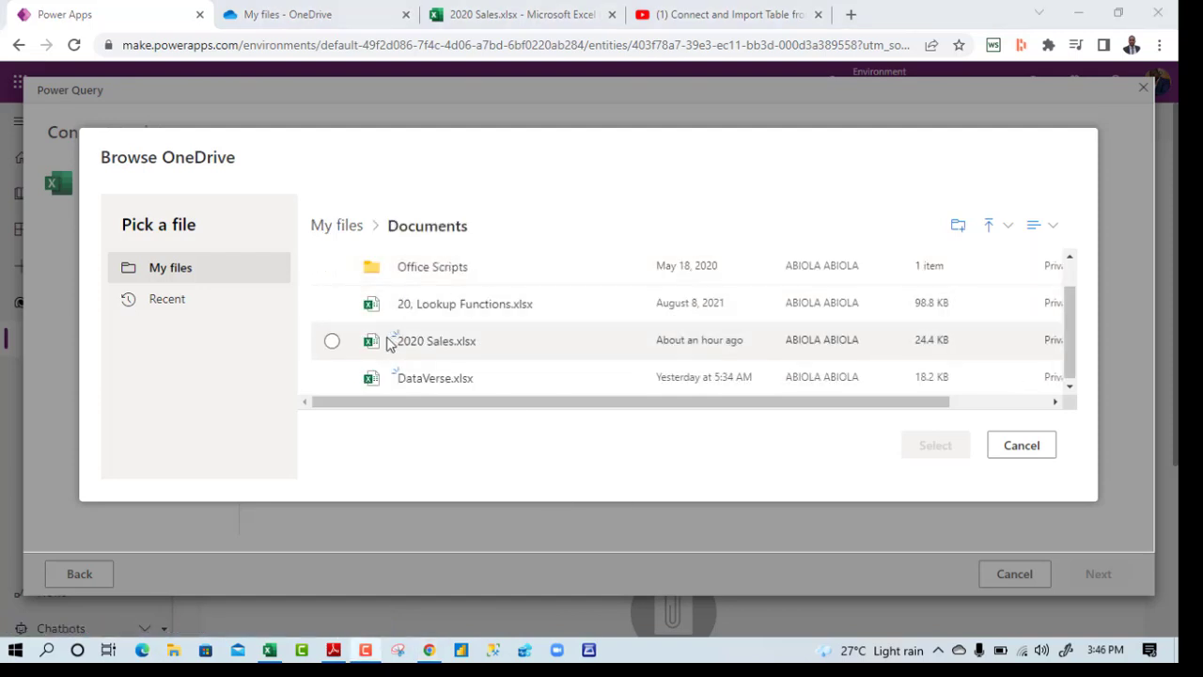
left_click(333, 342)
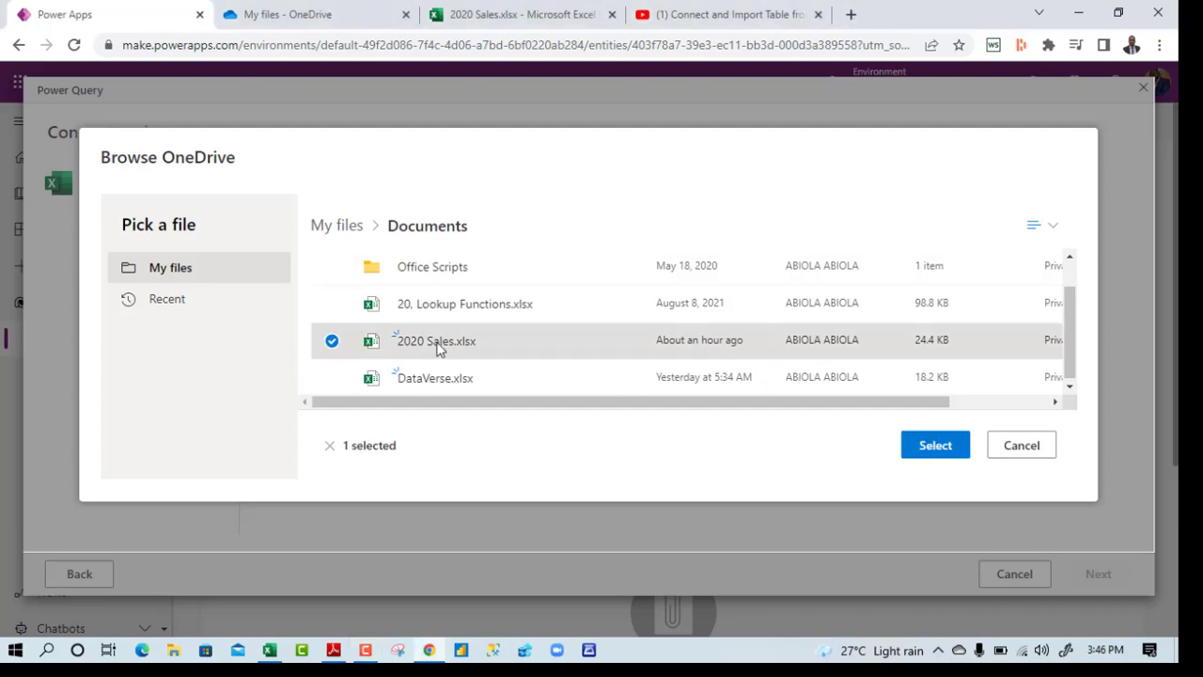
mouse_move(431, 346)
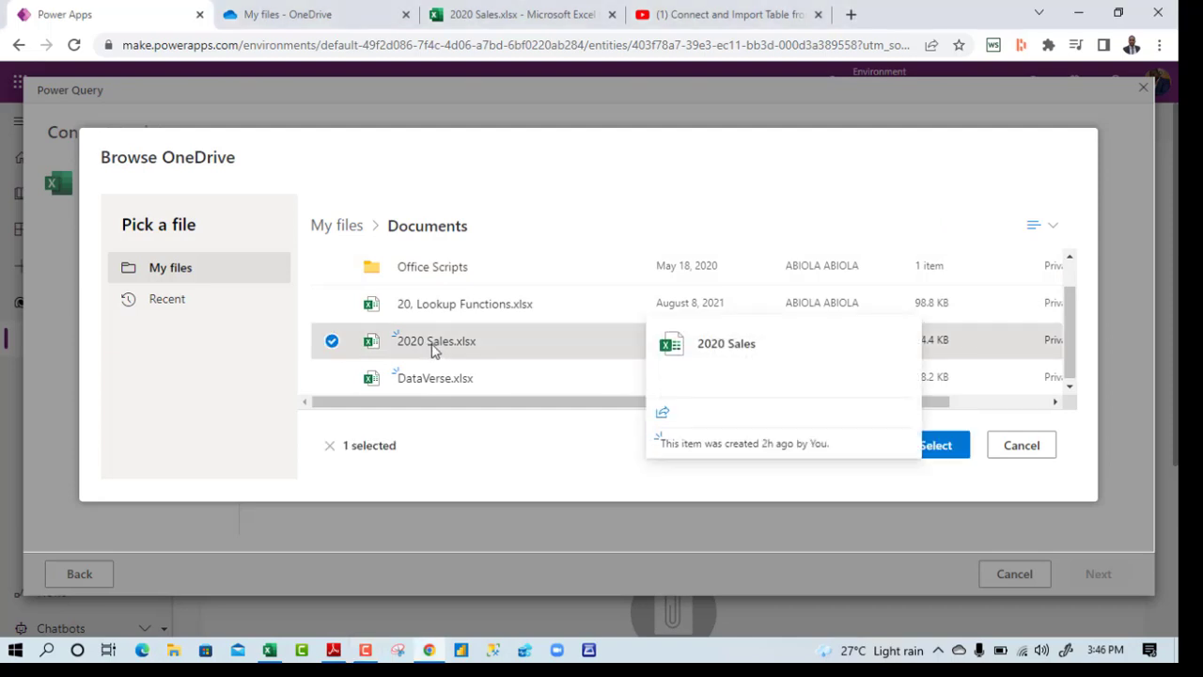
left_click(944, 448)
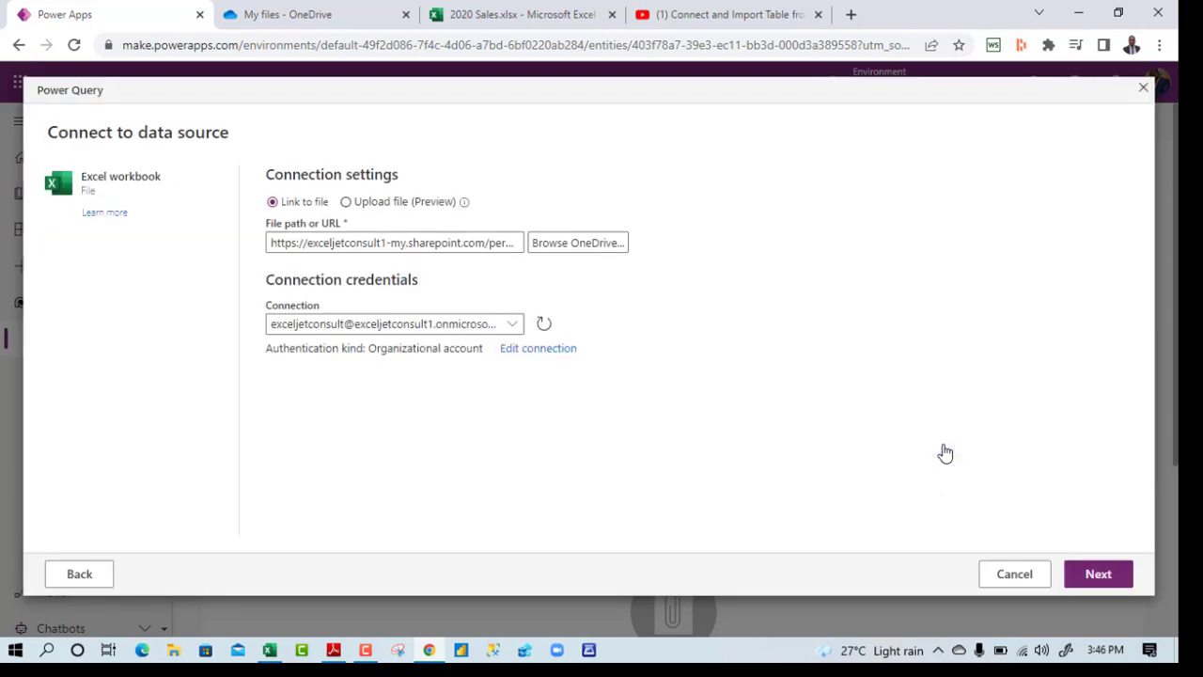
left_click(1099, 575)
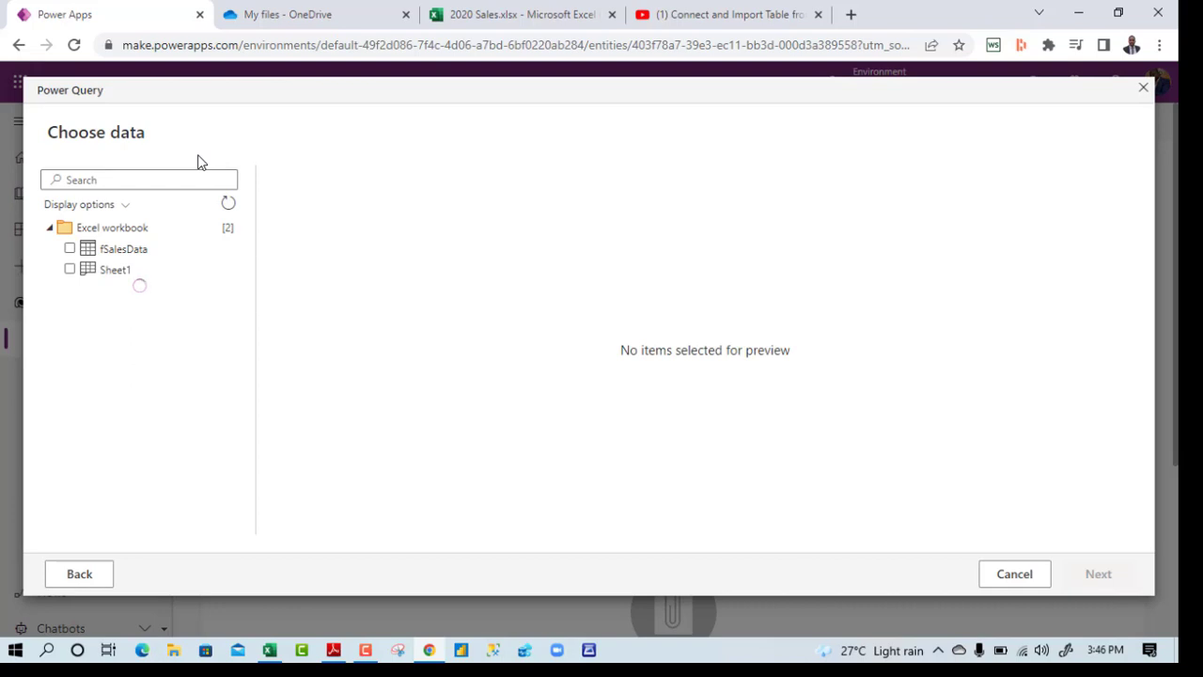
Step: Load the workbook's fSalesData table into the Power Query editor and review its applied steps
left_click(71, 249)
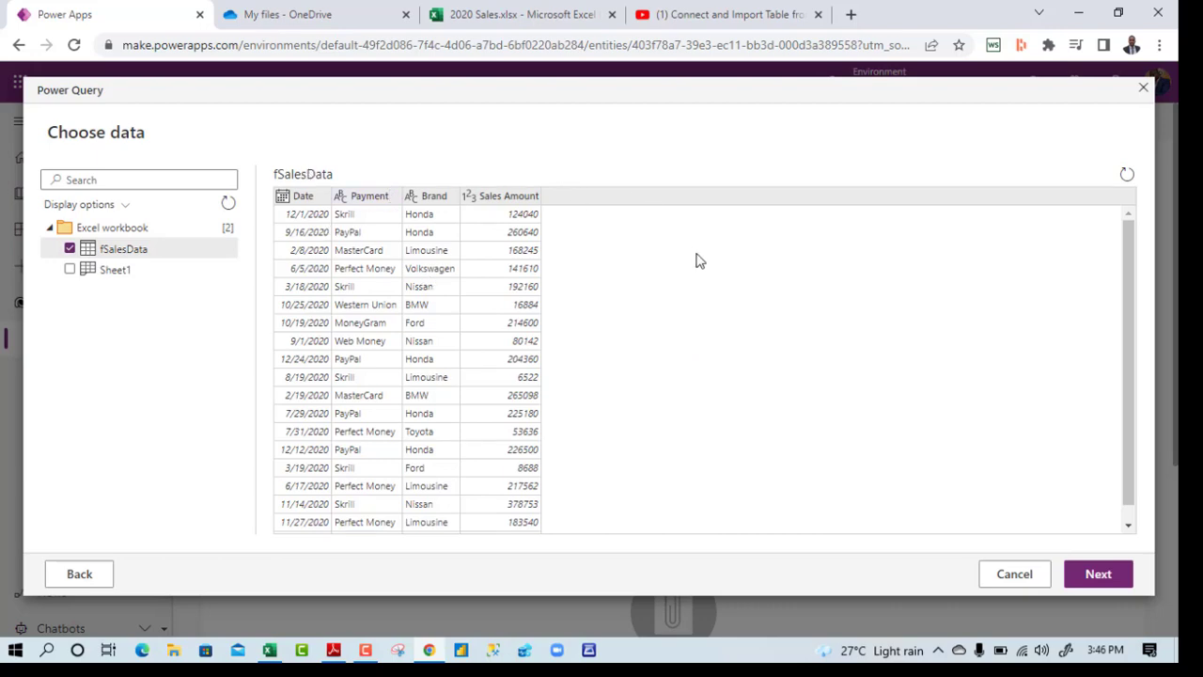
left_click(1096, 574)
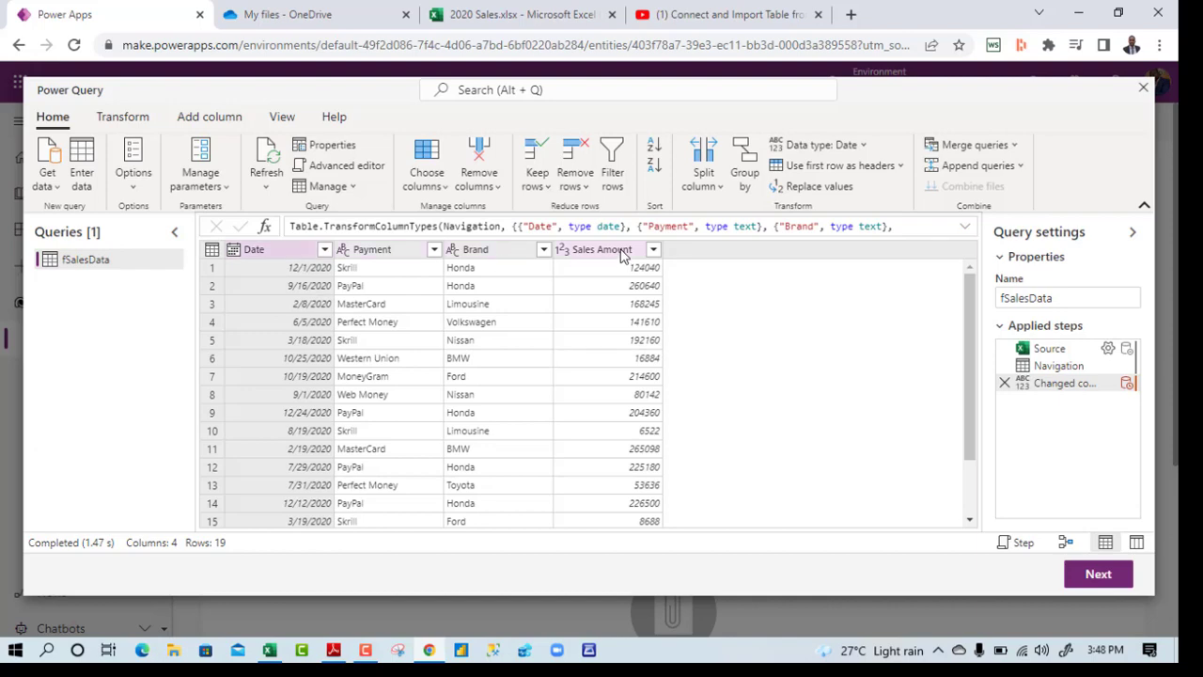
mouse_move(1067, 391)
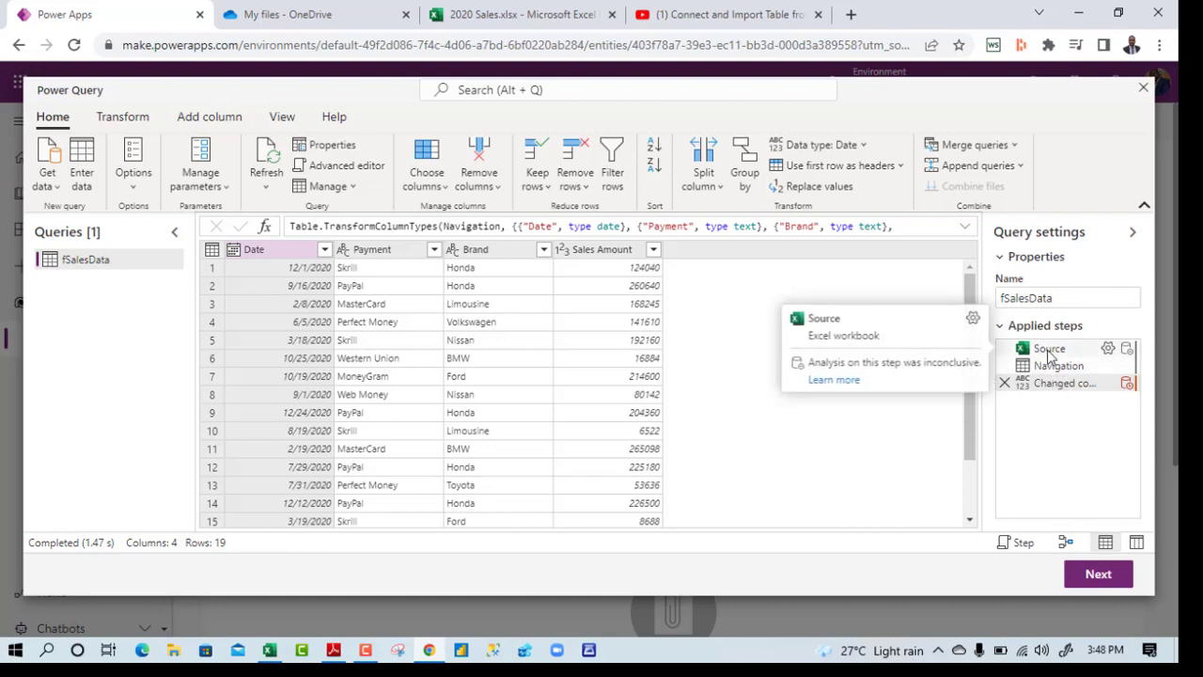
mouse_move(1051, 369)
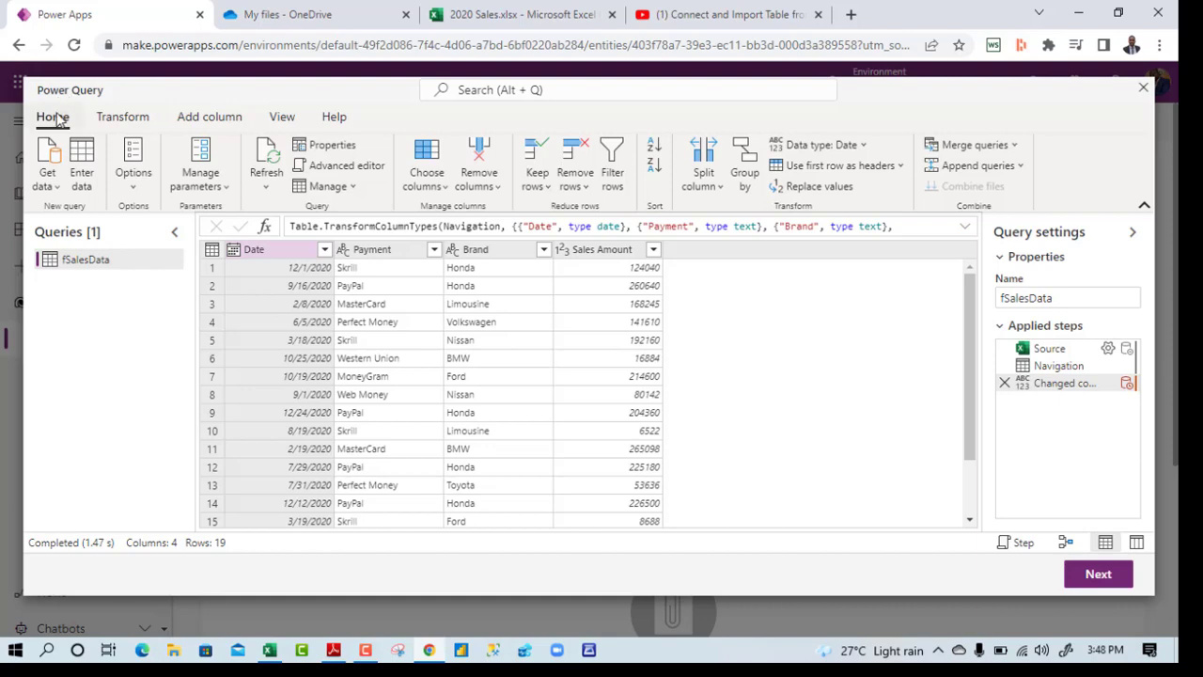
Step: Get data from an additional PDF source, with the connection set to Upload file (Preview)
left_click(49, 178)
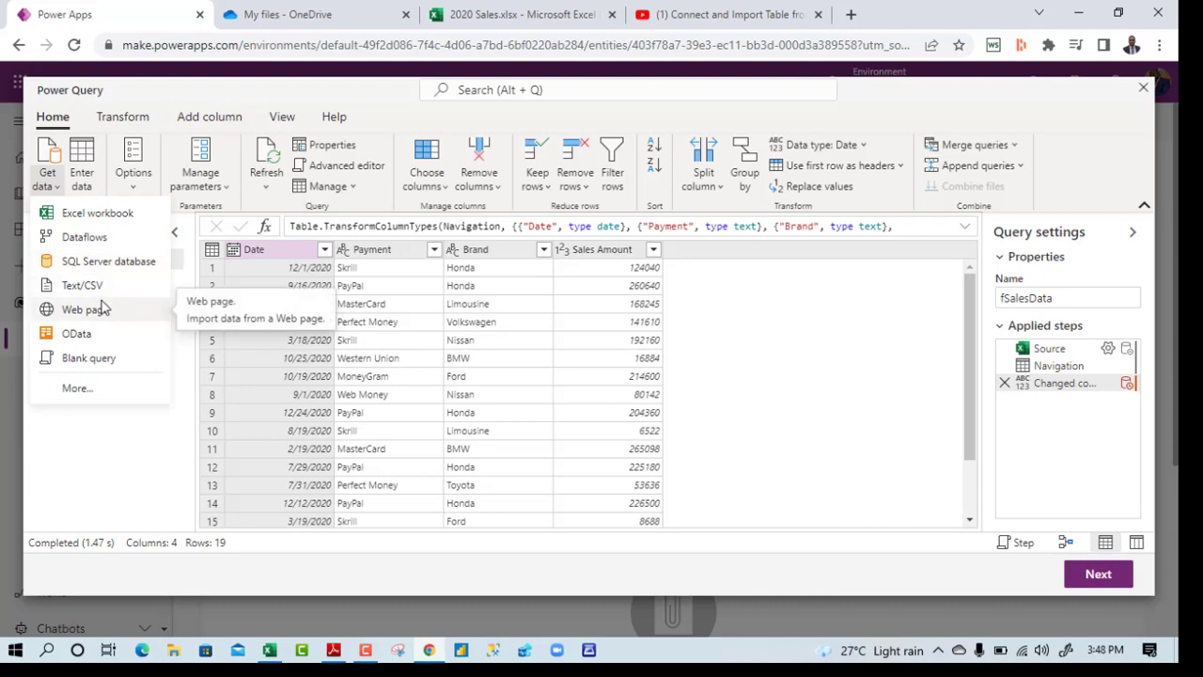
left_click(75, 388)
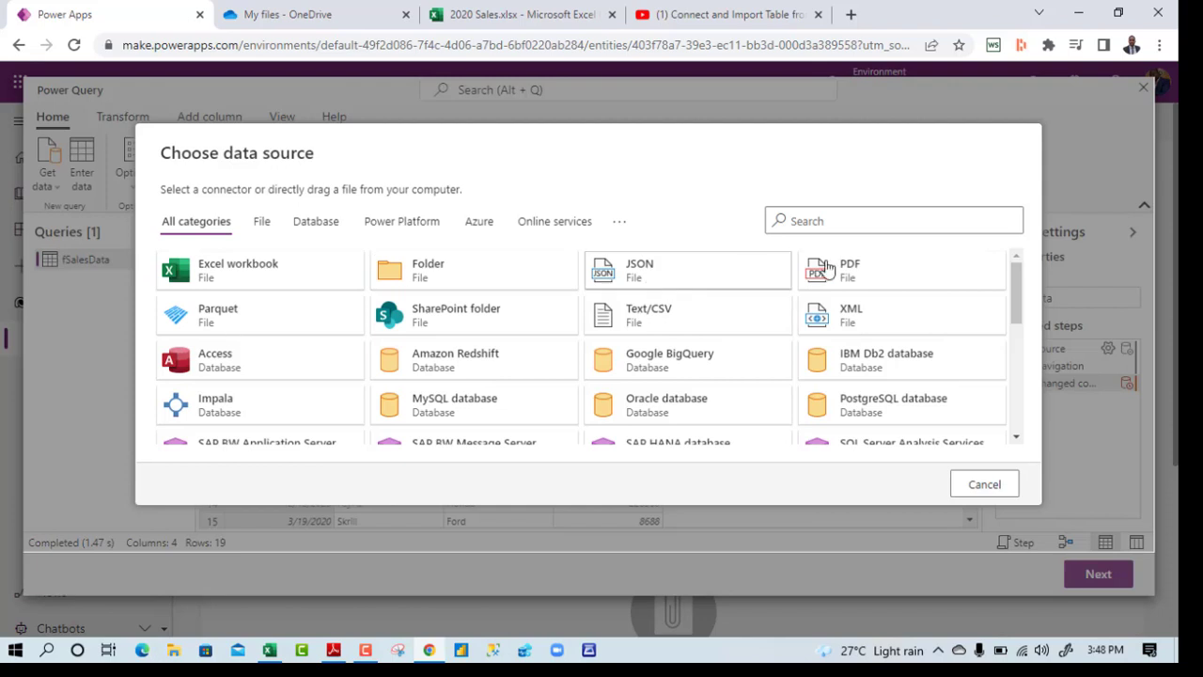
left_click(885, 278)
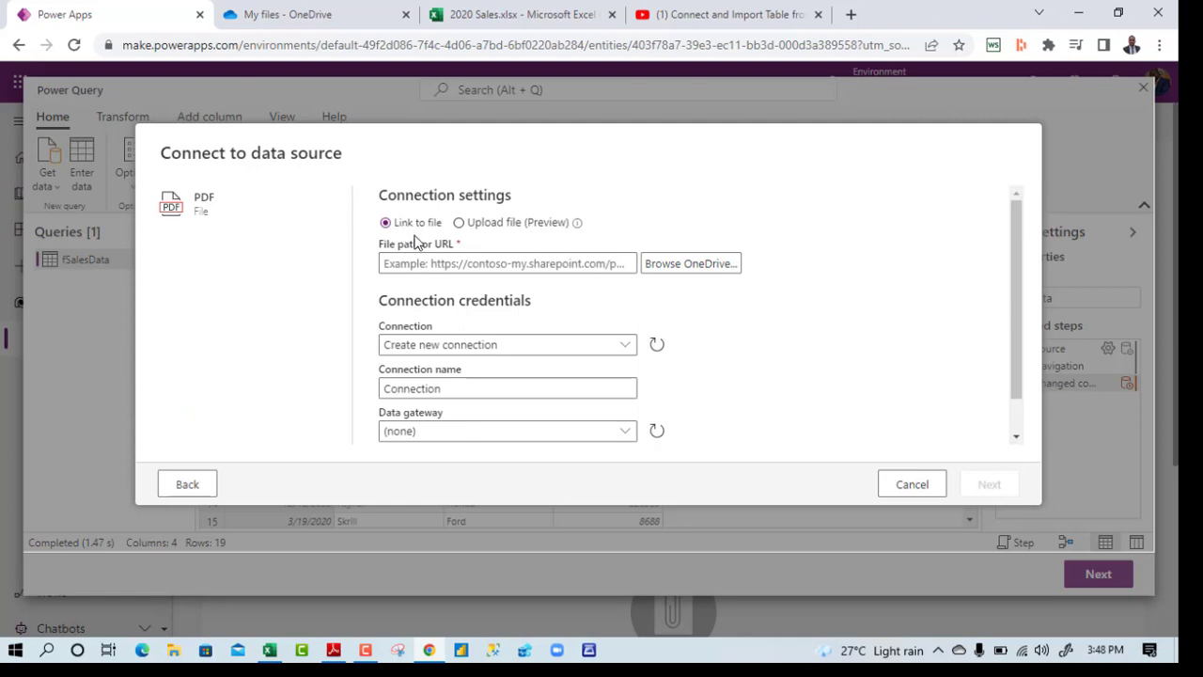
left_click(474, 235)
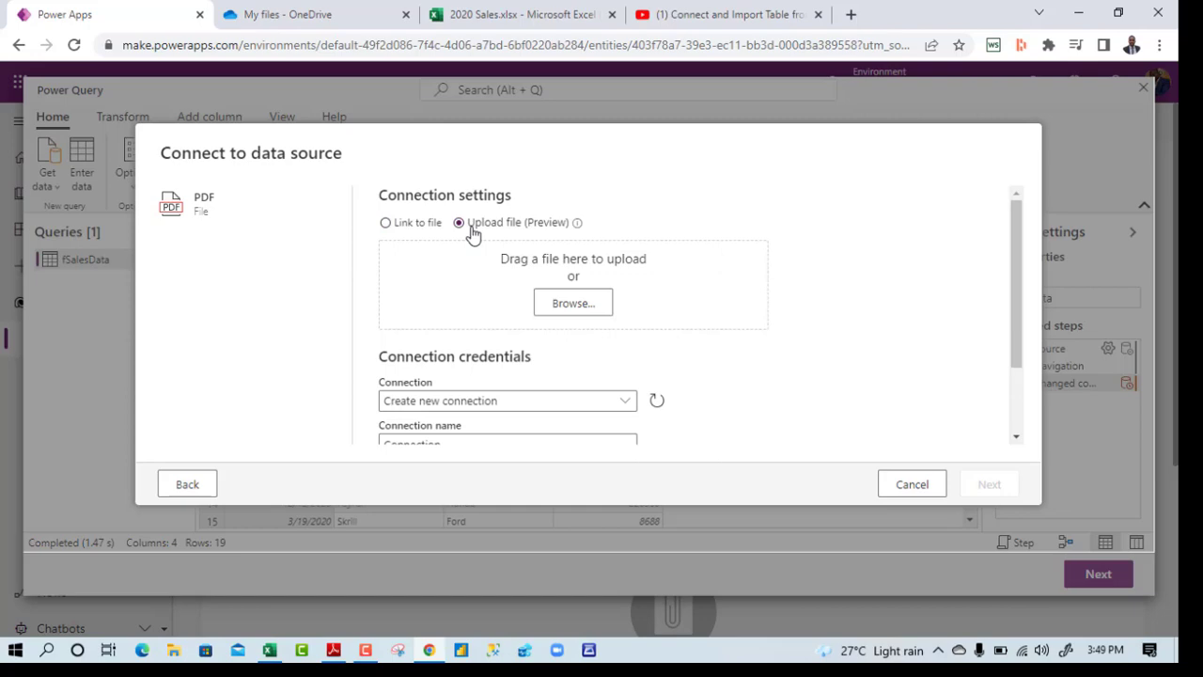
Step: Upload 2021 sales.pdf from the Desktop folder and connect to it
left_click(579, 308)
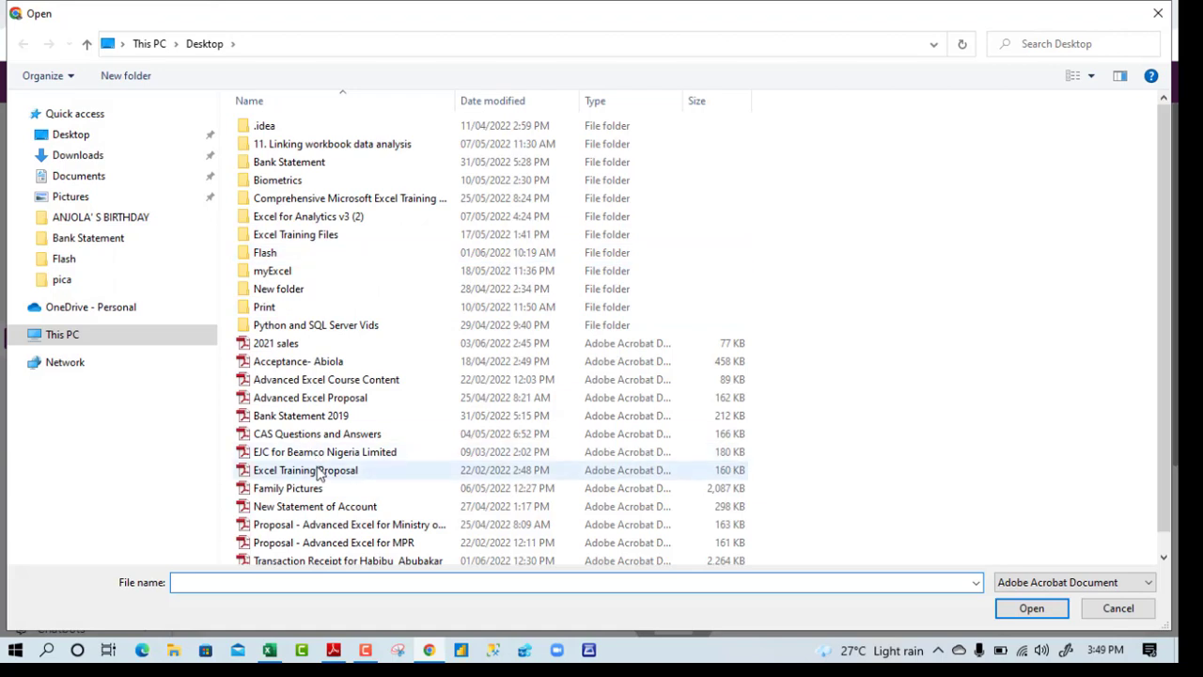
type("202")
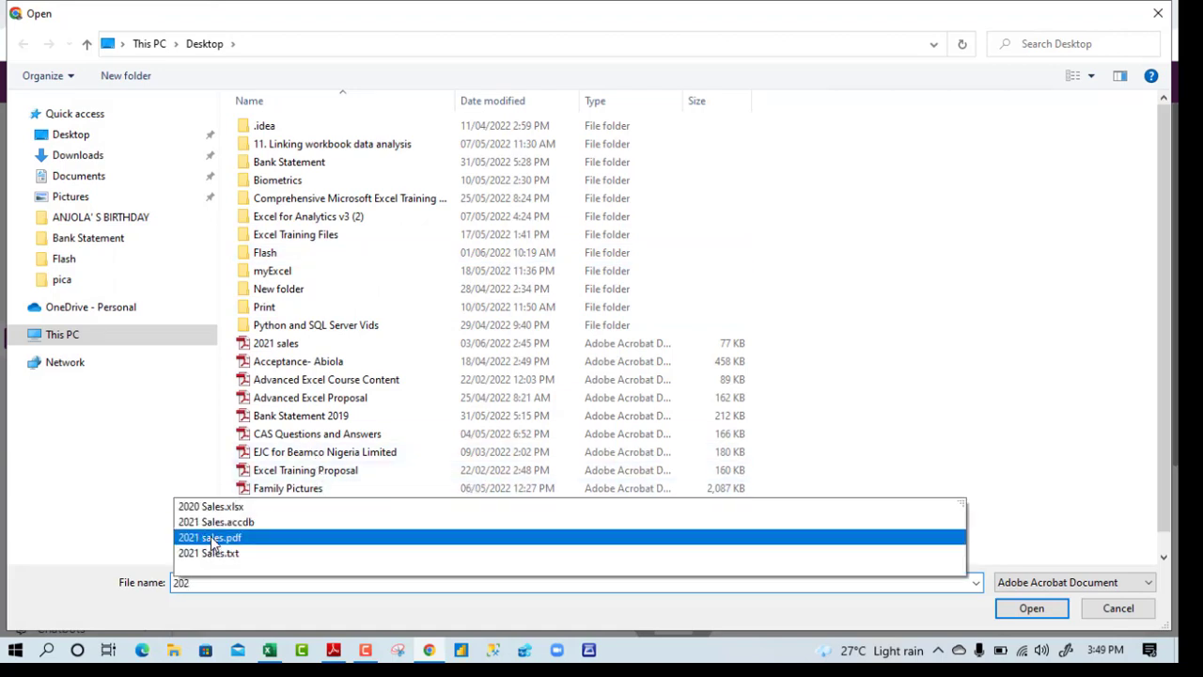
left_click(212, 539)
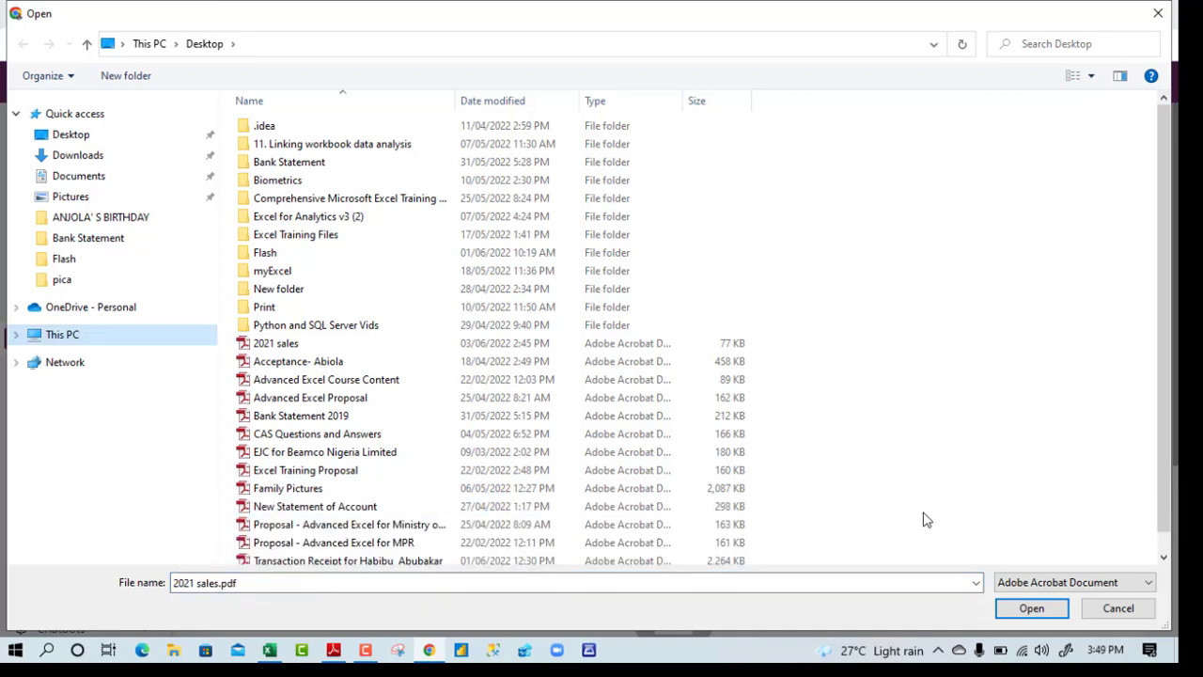
left_click(1015, 609)
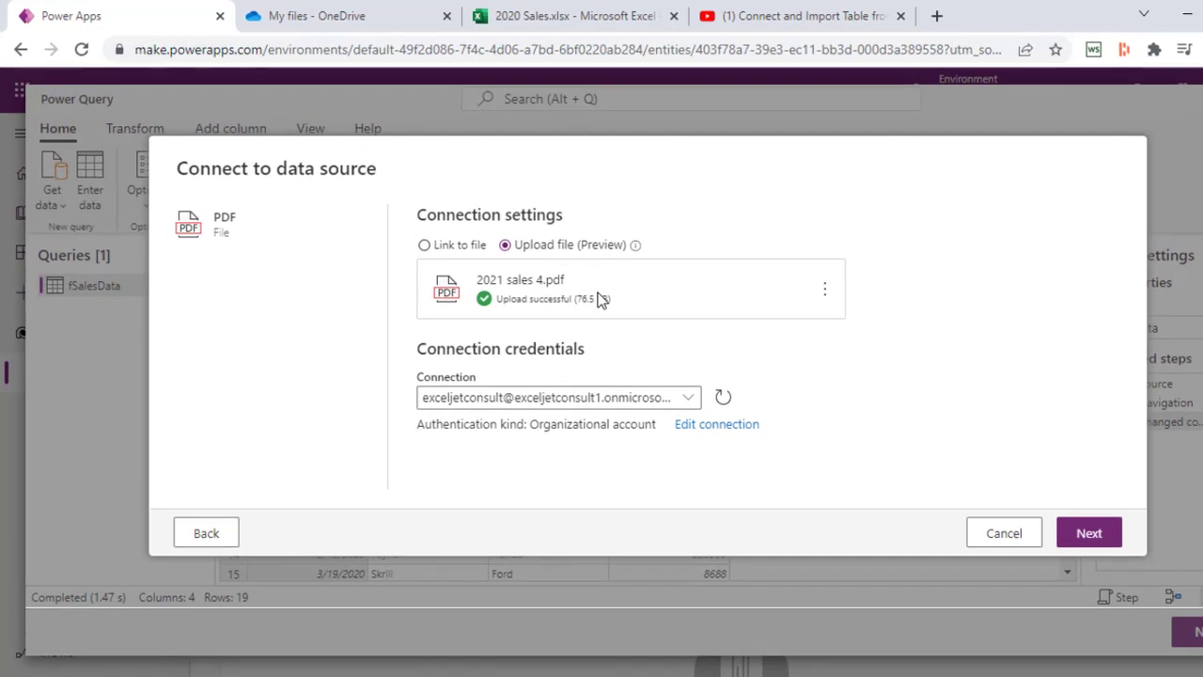
left_click(1105, 535)
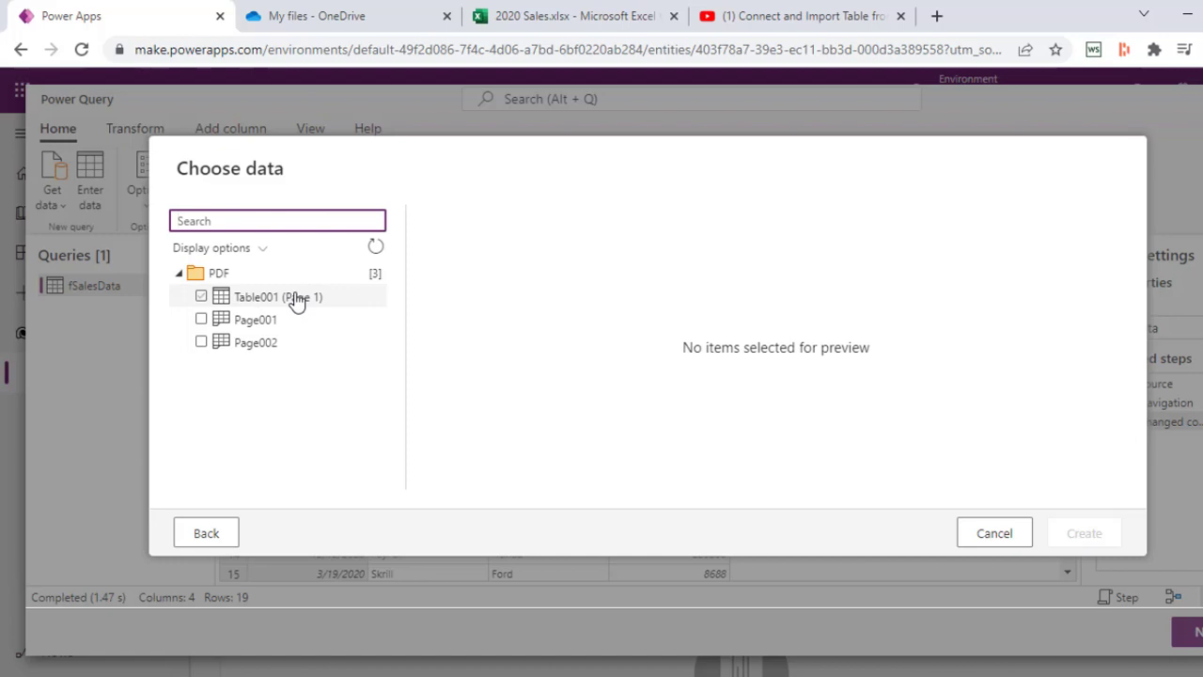
Step: Choose Table001 (Page 1) from the PDF and create a query from it
left_click(201, 297)
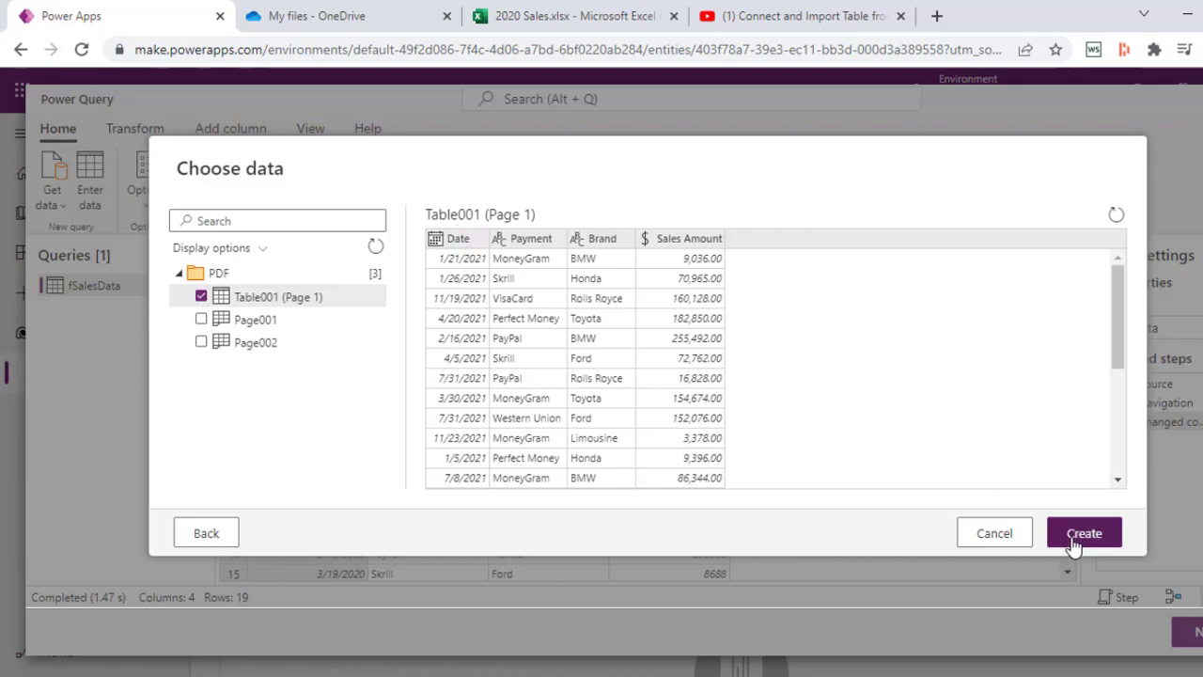
left_click(1074, 543)
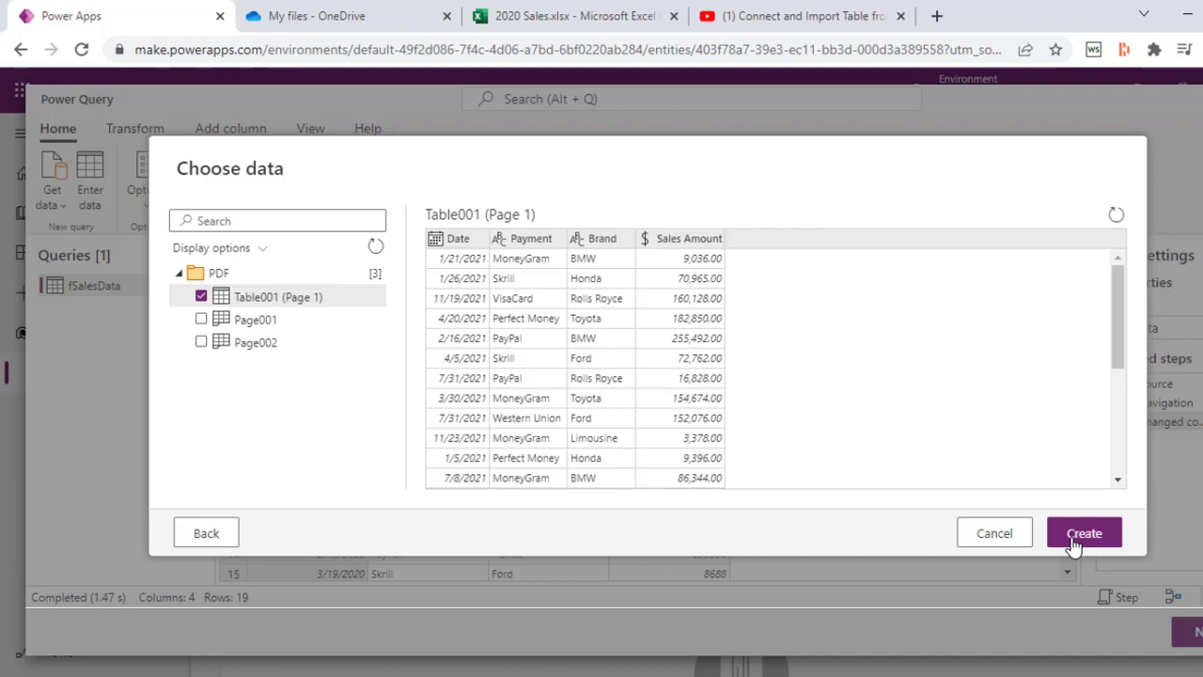
left_click(1074, 544)
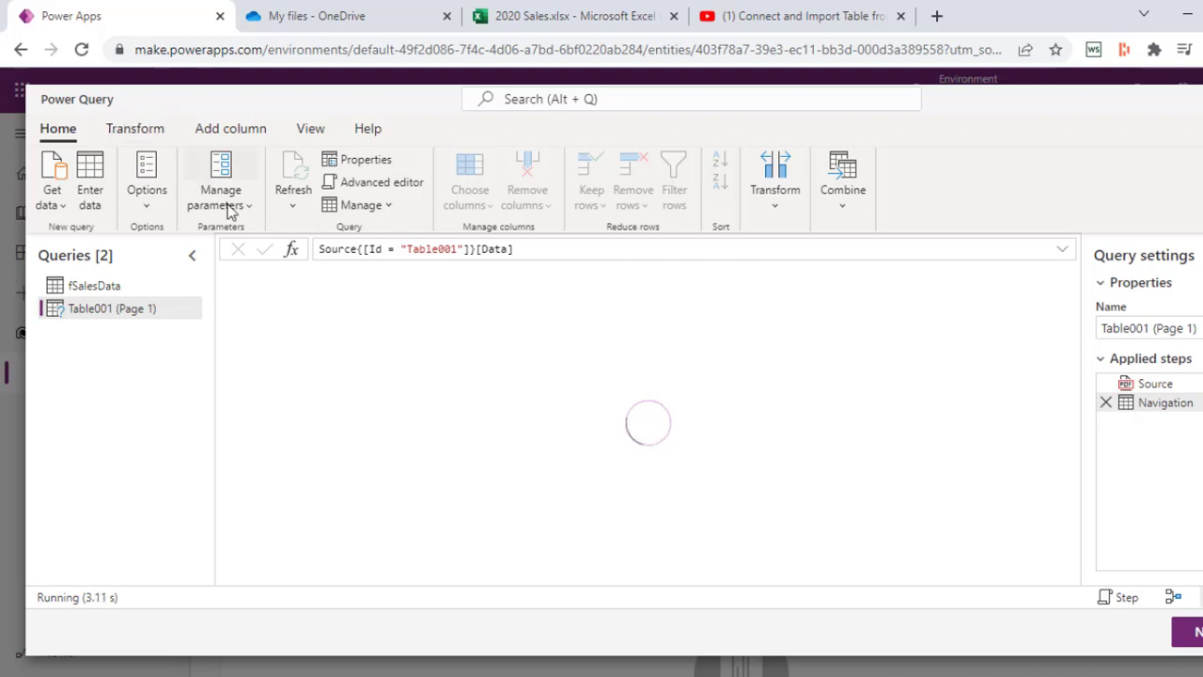
Step: Append fSalesData to Table001 (Page 1) as a new query, allow combining the two sources, and review the Date values
left_click(109, 308)
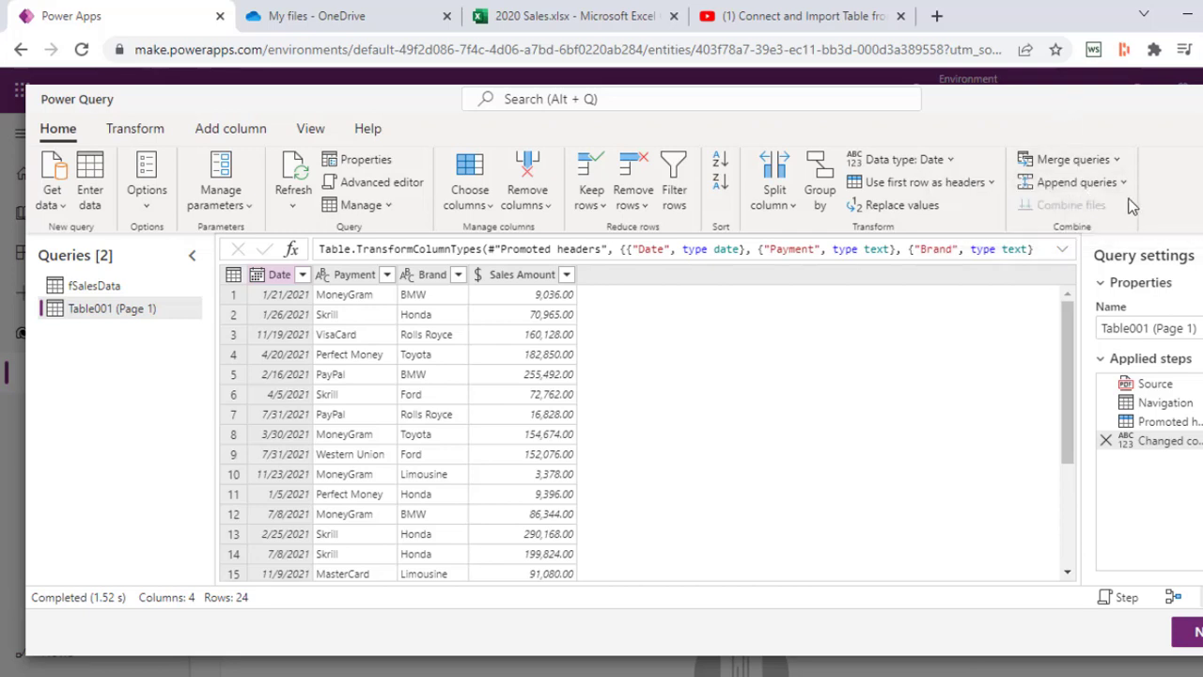
left_click(1127, 188)
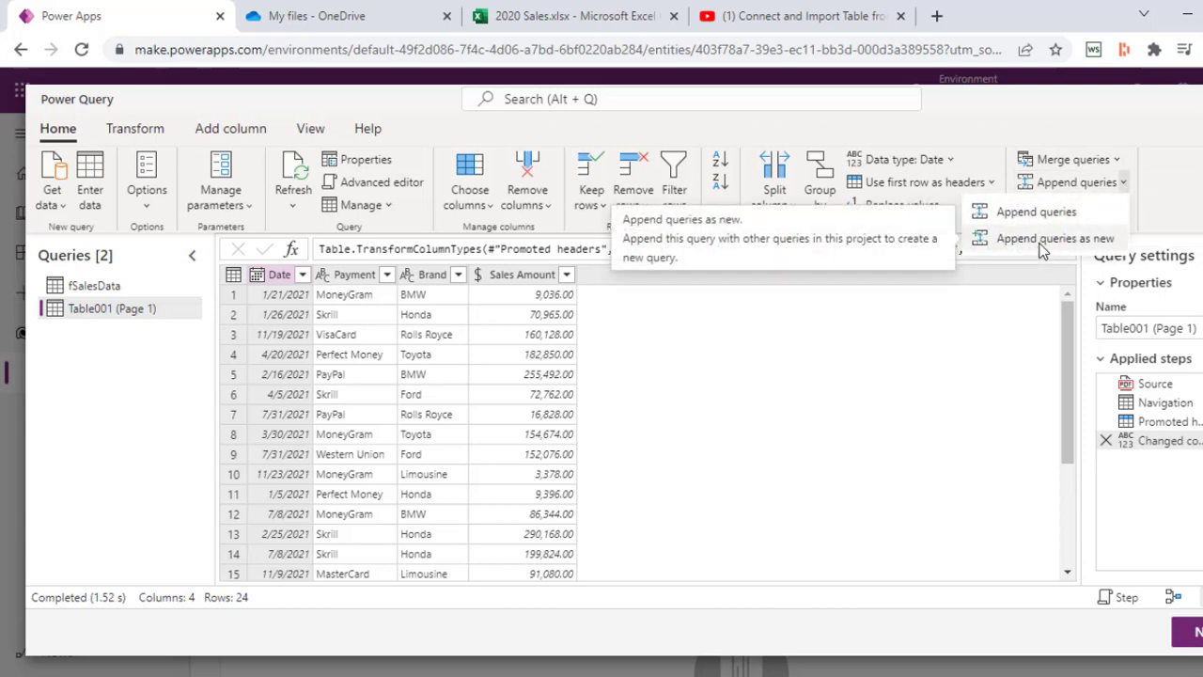
left_click(1040, 240)
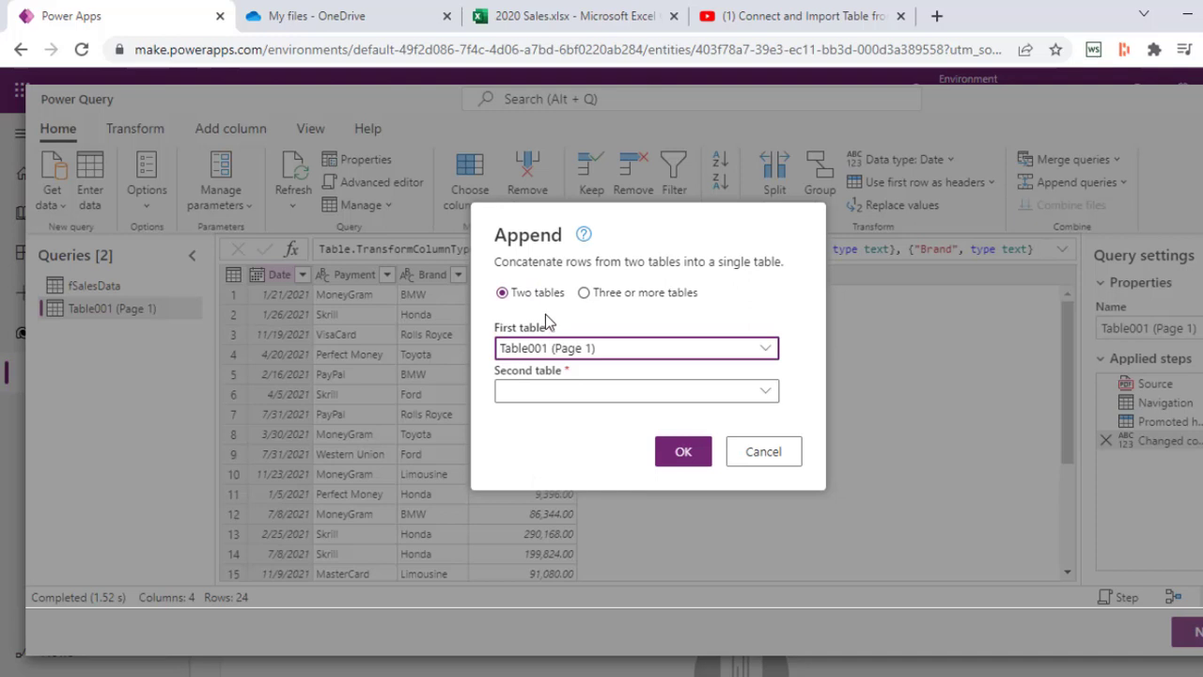
left_click(554, 395)
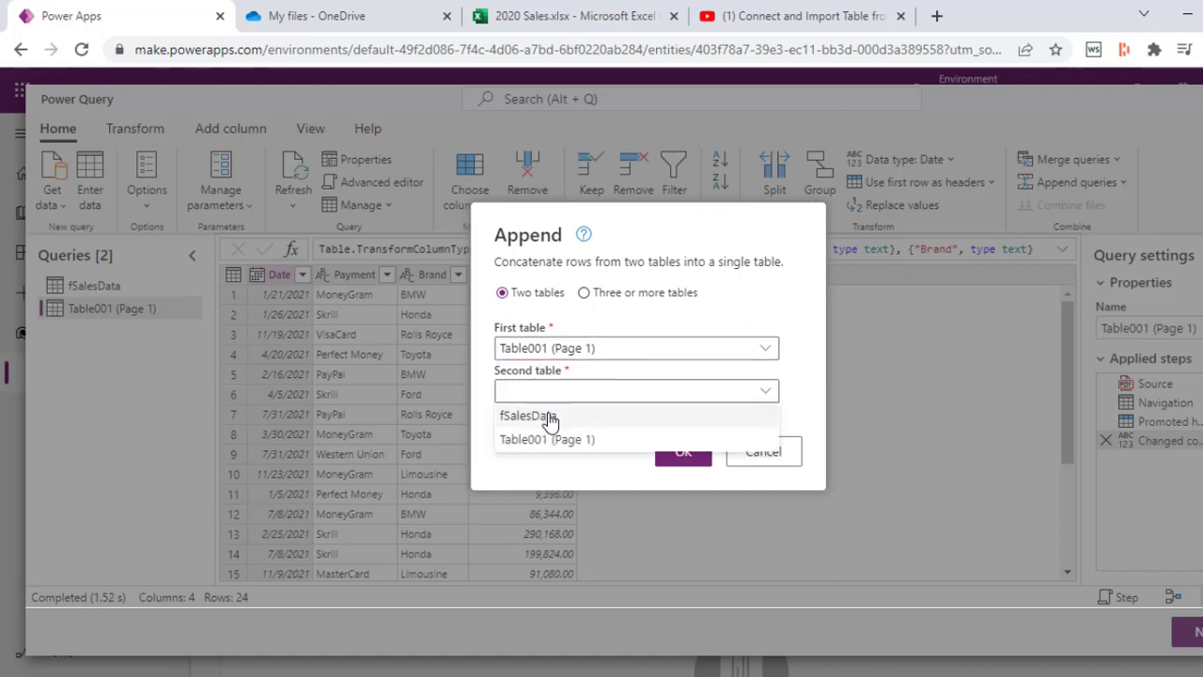
left_click(550, 416)
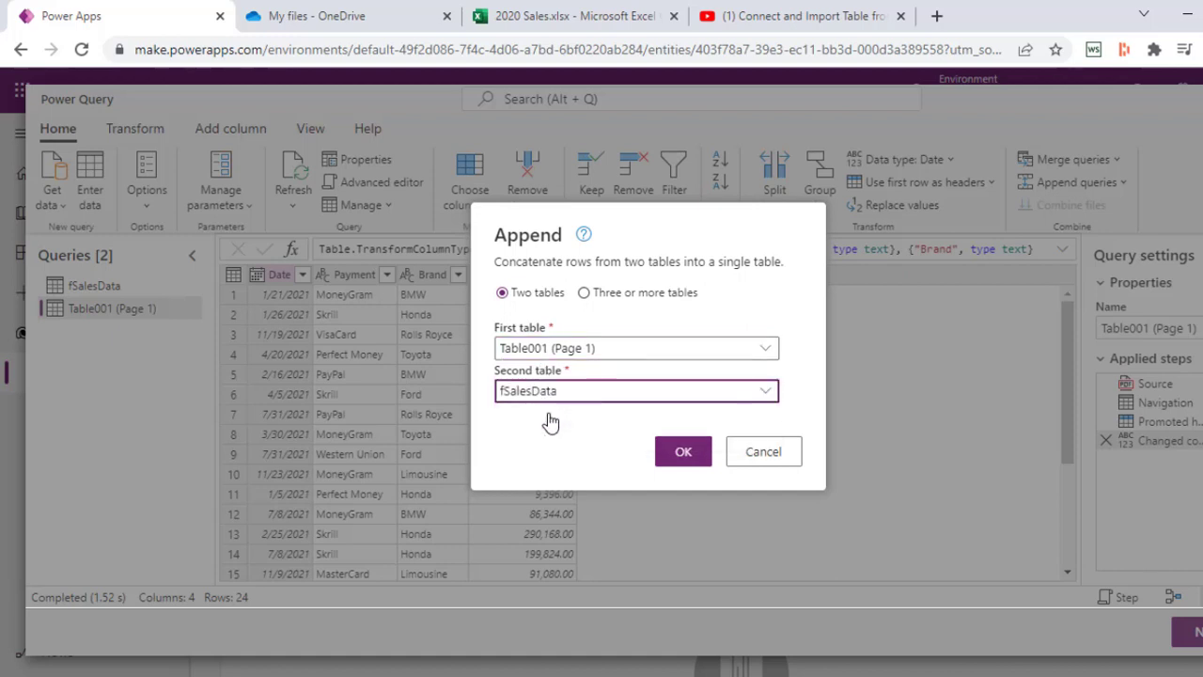
left_click(683, 454)
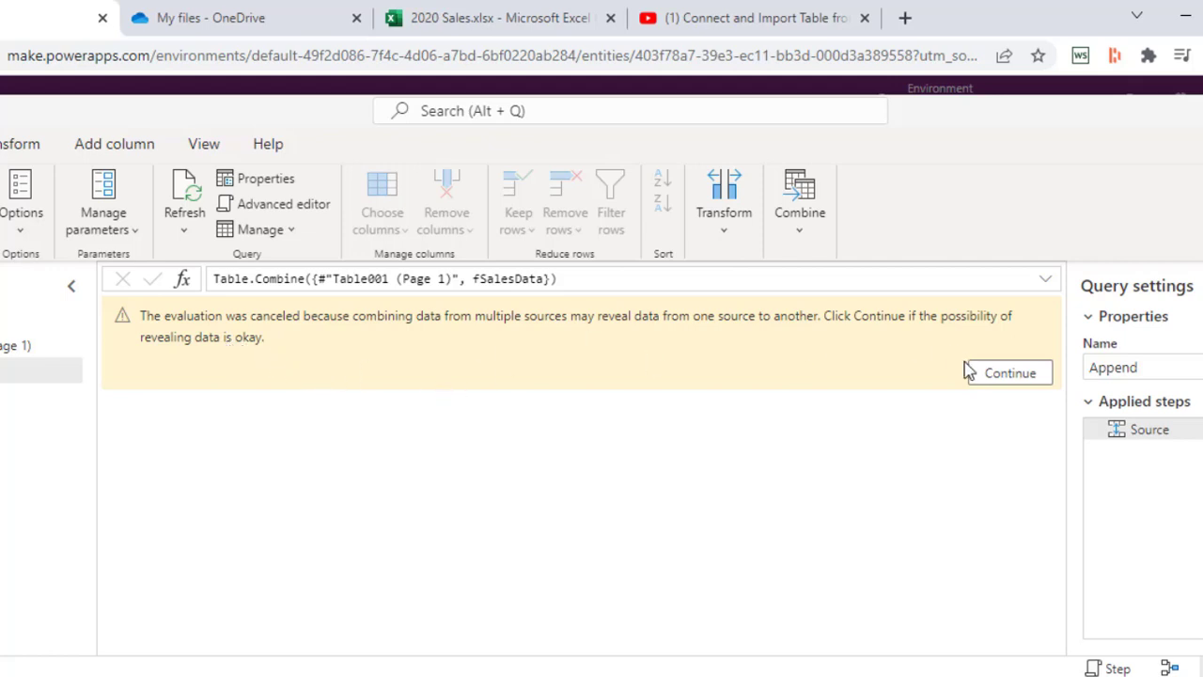
left_click(989, 376)
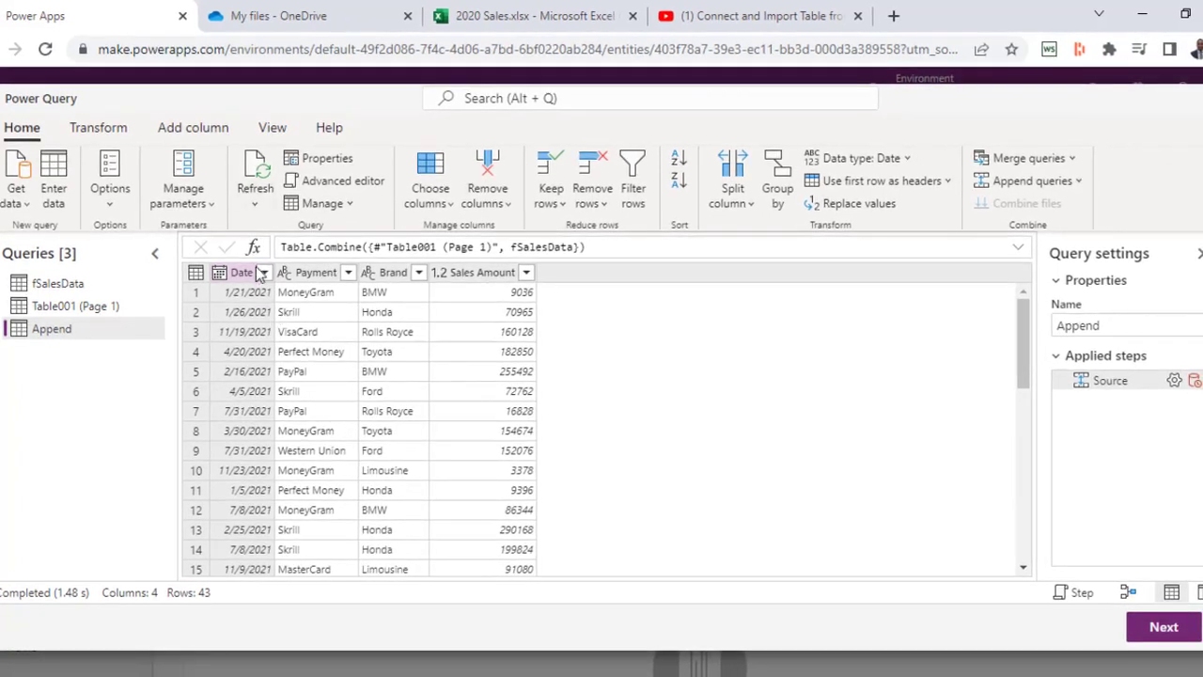
left_click(264, 272)
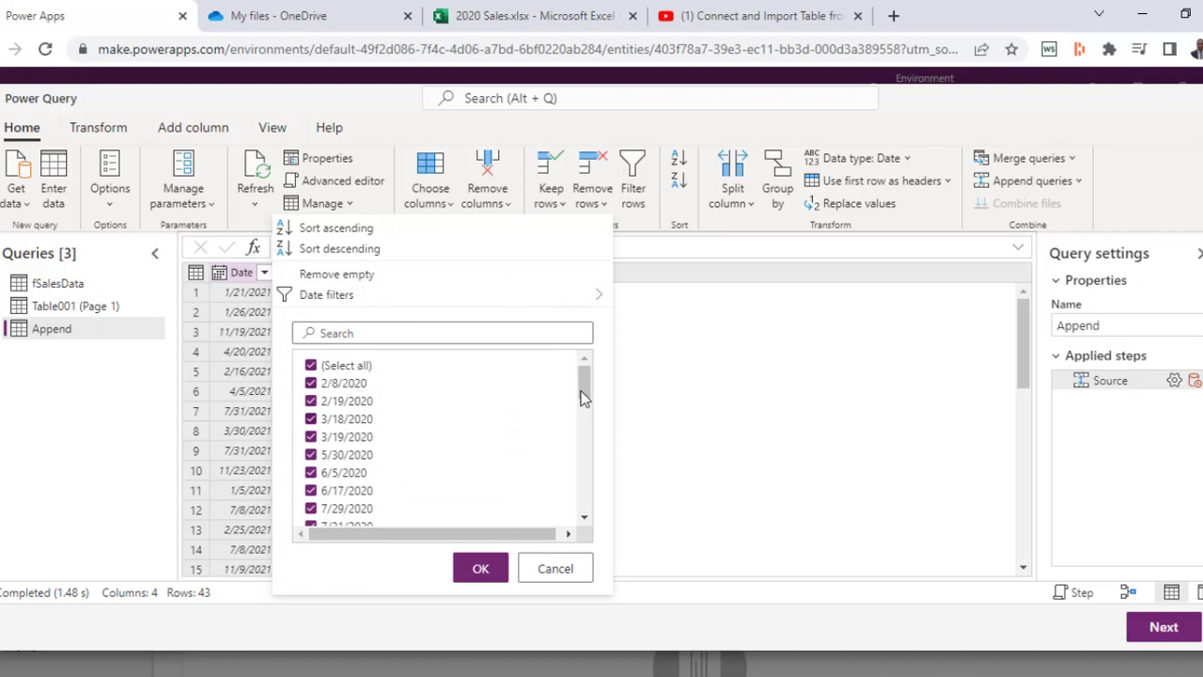
left_click_drag(585, 387, 575, 582)
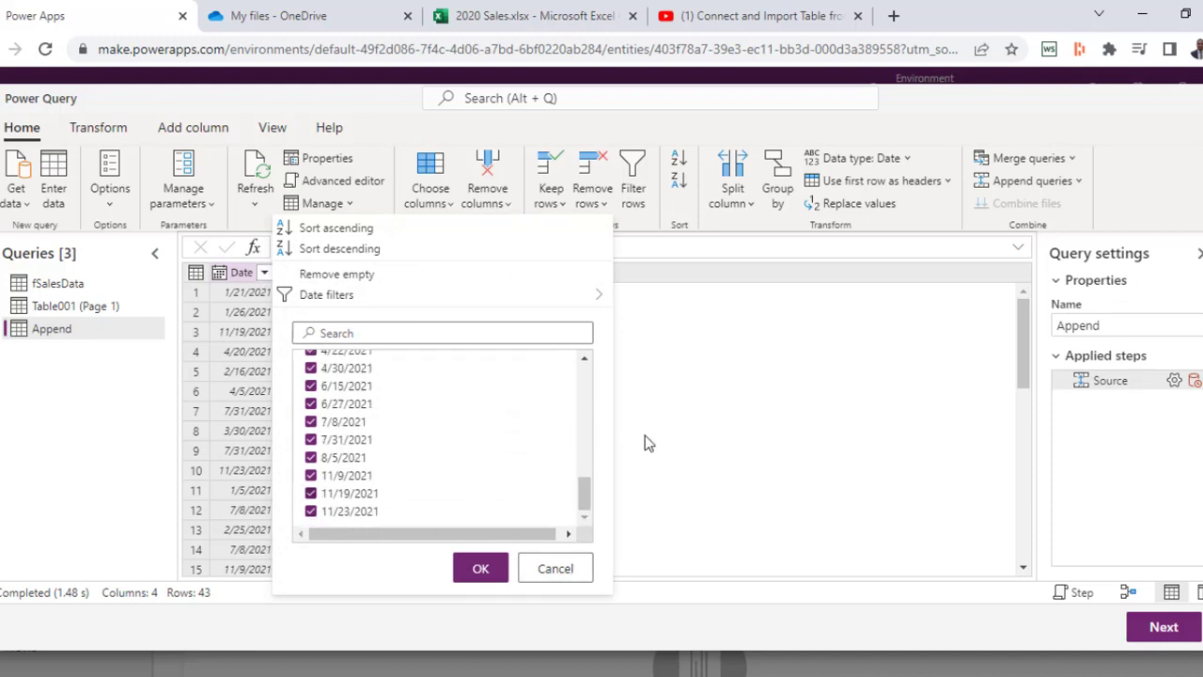
left_click(700, 429)
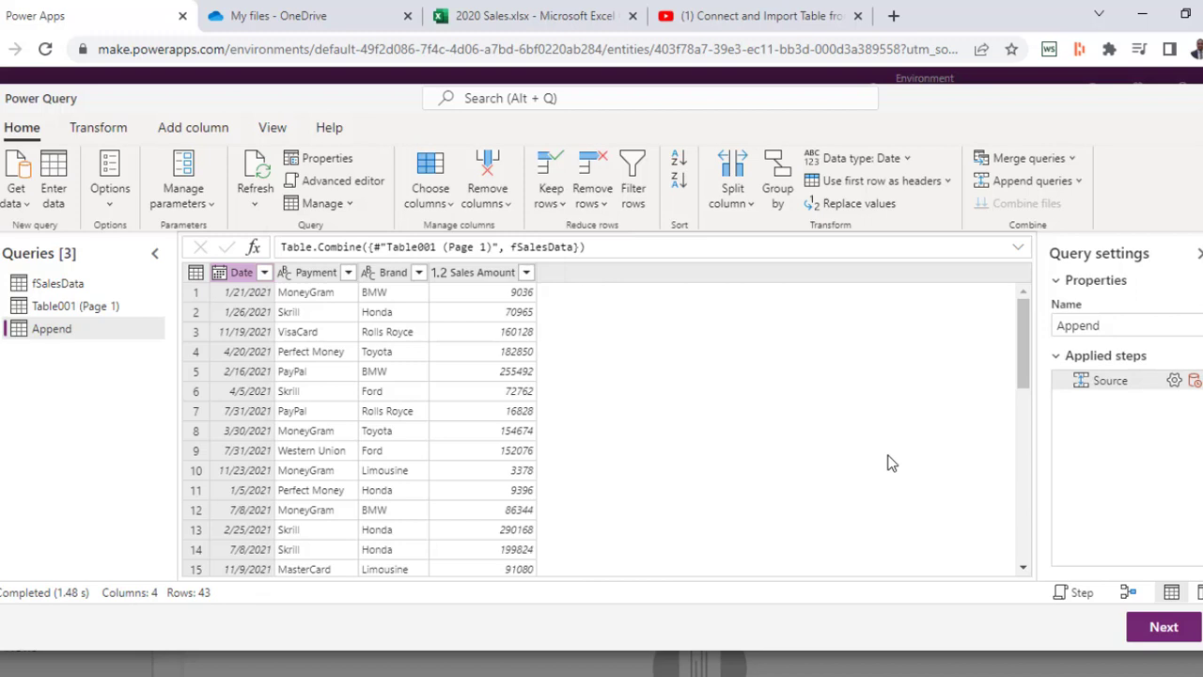
Step: Proceed to table mapping and set the Append query to load to the existing table cr474_myTransaction
left_click(1165, 627)
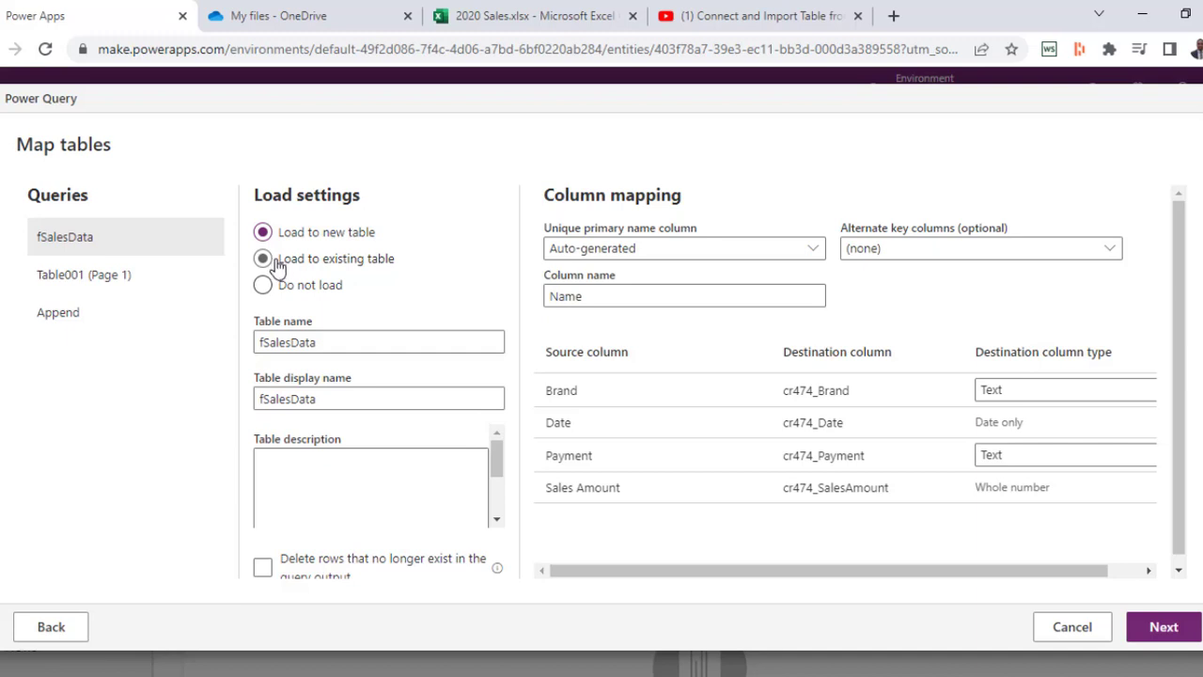
left_click(73, 315)
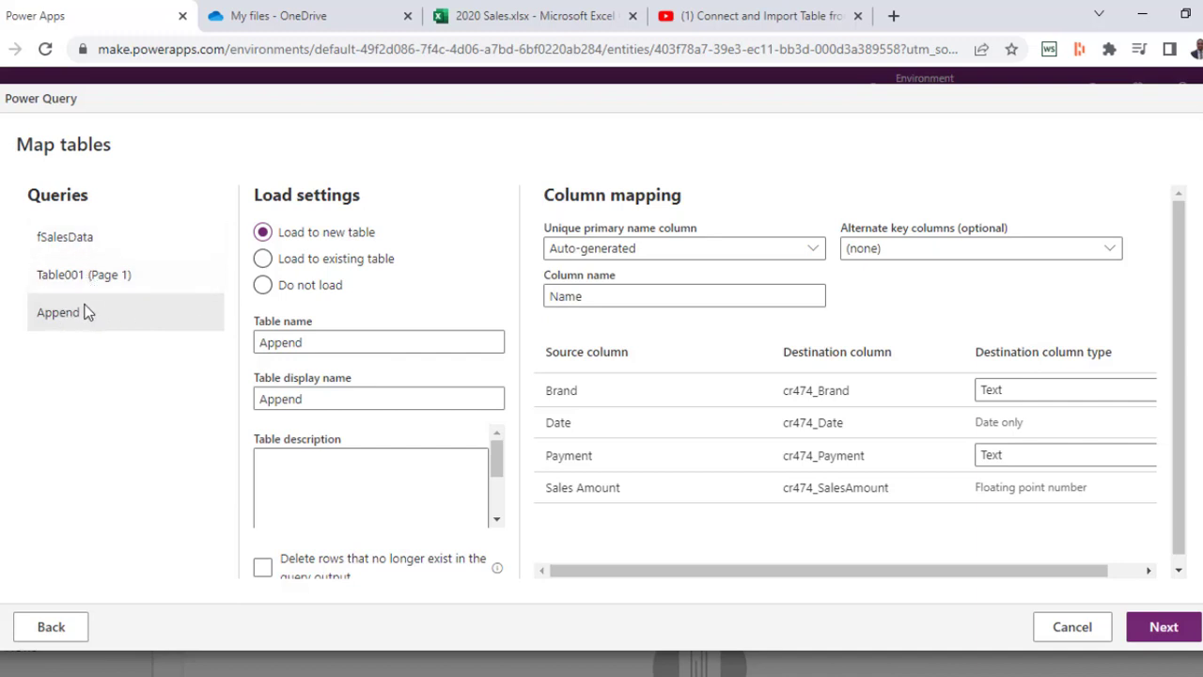
left_click(292, 266)
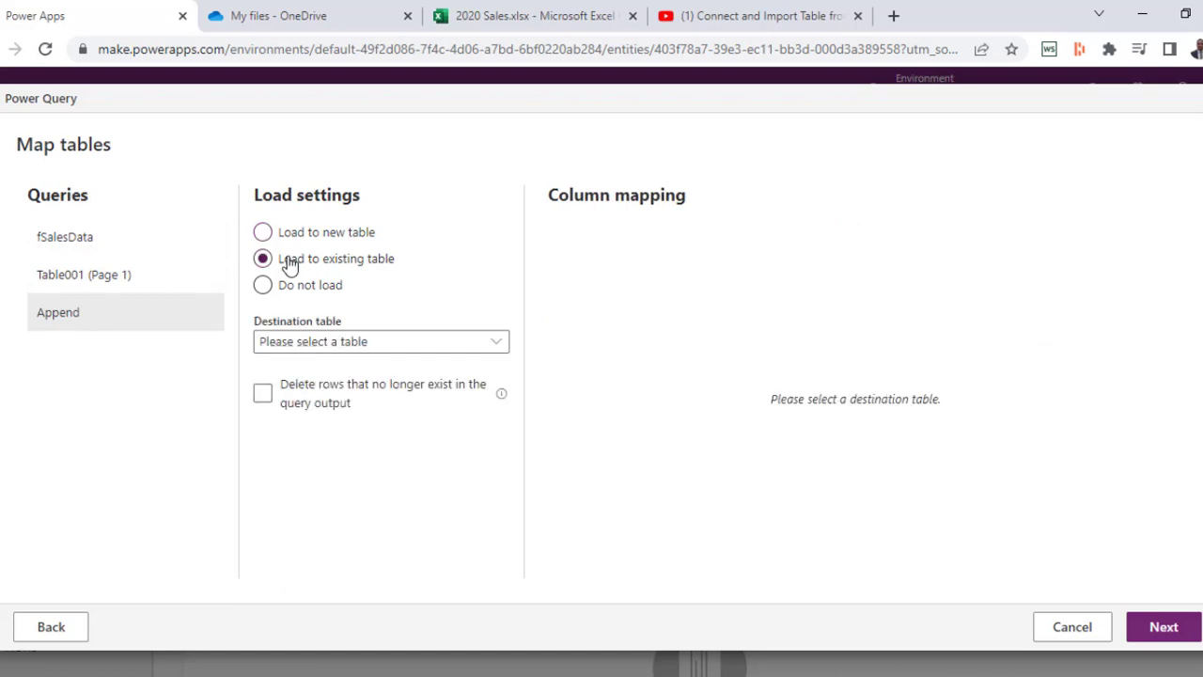
left_click(486, 345)
scroll(378, 456, "down", 5)
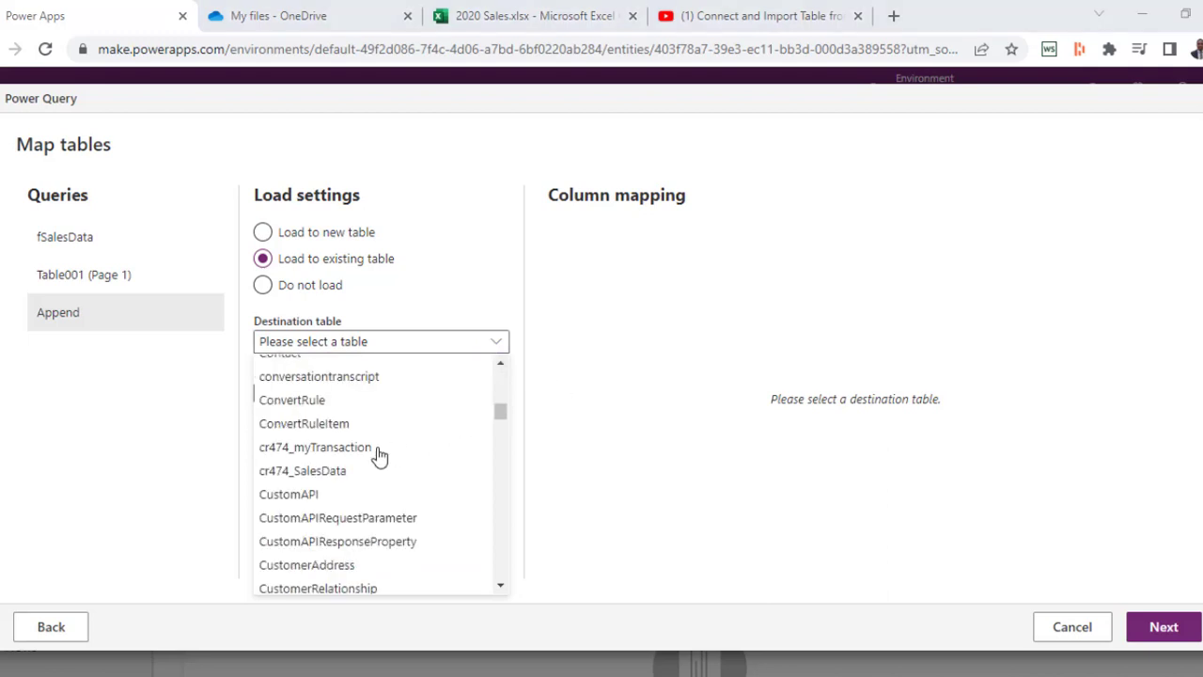
left_click(325, 449)
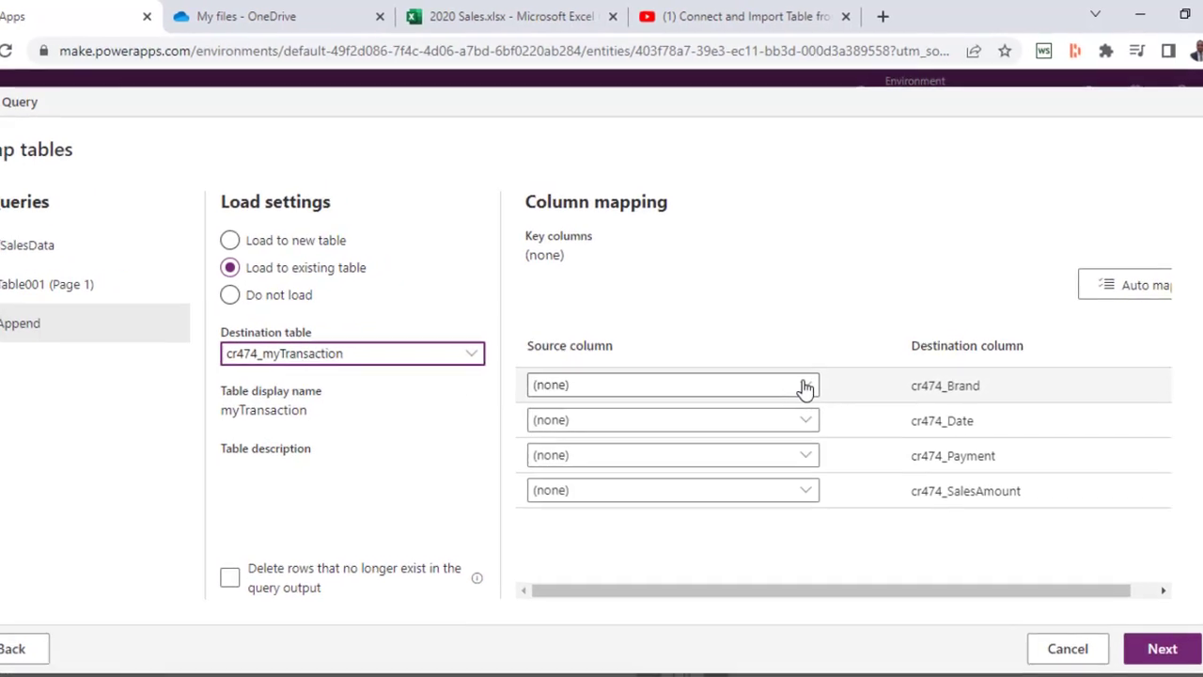
Step: Map the source columns Brand, Date, Payment and Sales Amount to their matching cr474_ destination columns
left_click(805, 386)
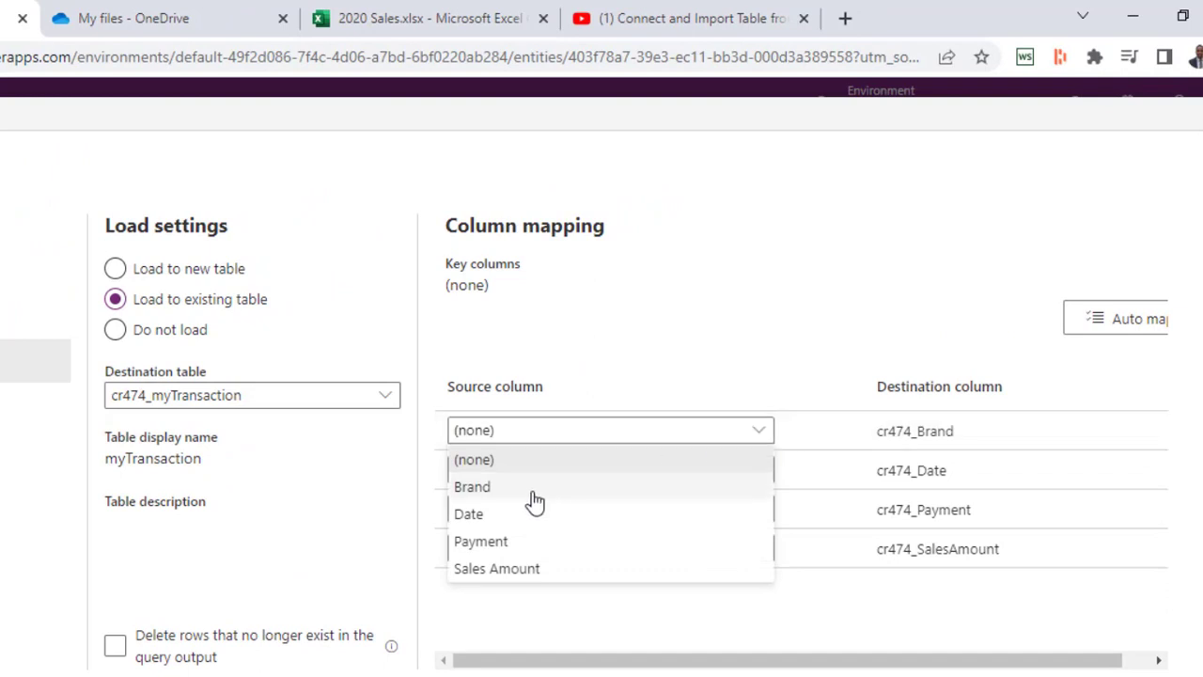
left_click(486, 493)
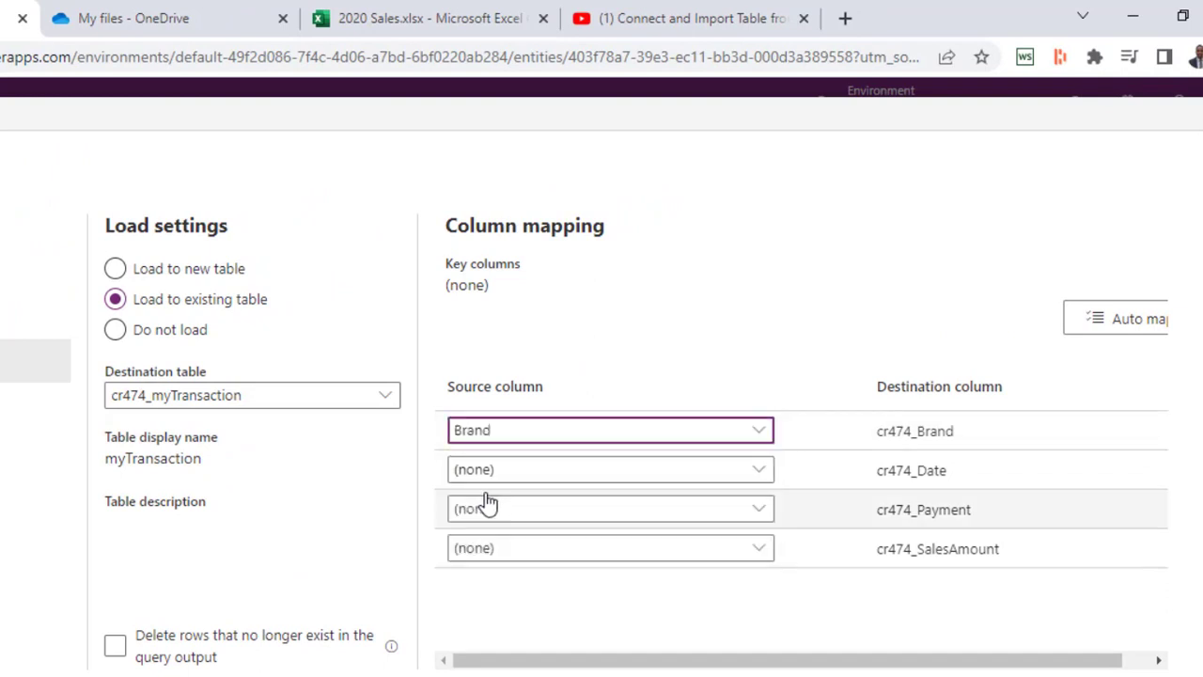
left_click(762, 470)
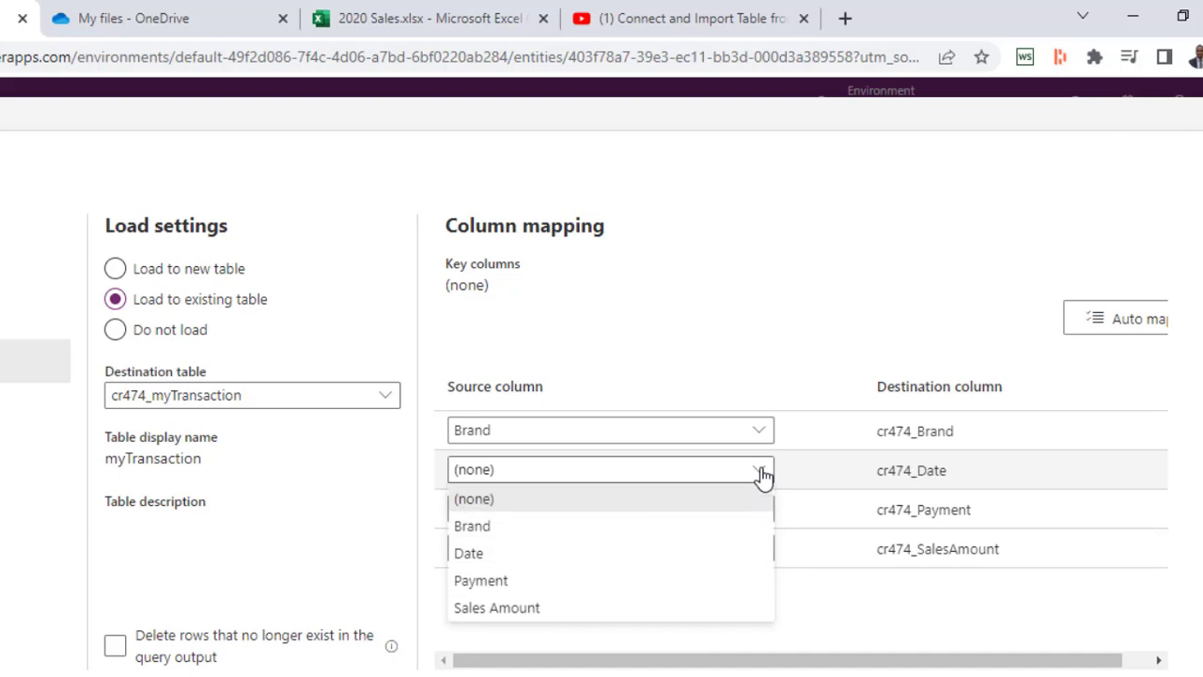
left_click(468, 553)
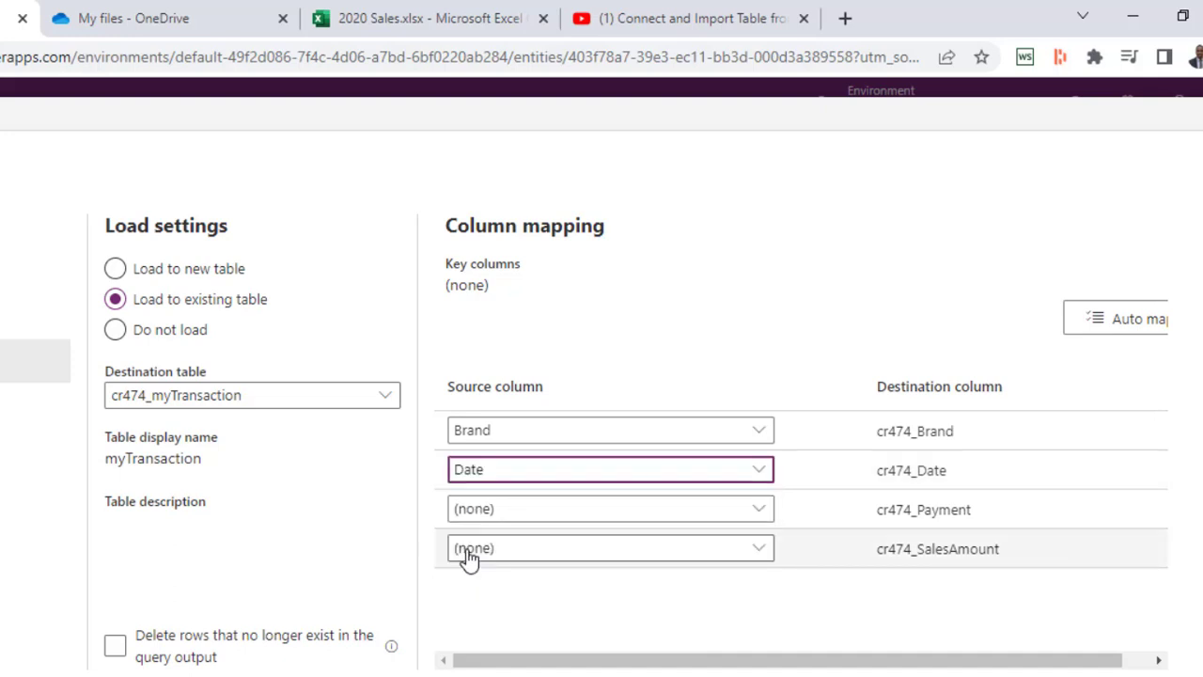
left_click(763, 512)
left_click(485, 620)
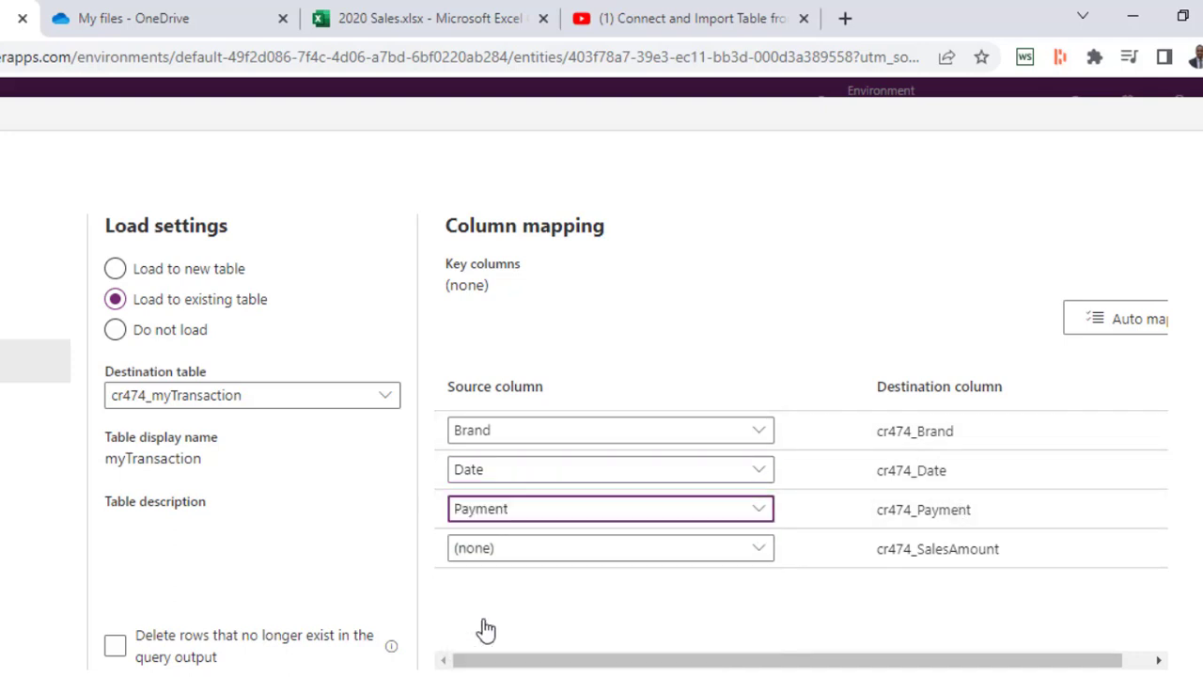
left_click(757, 556)
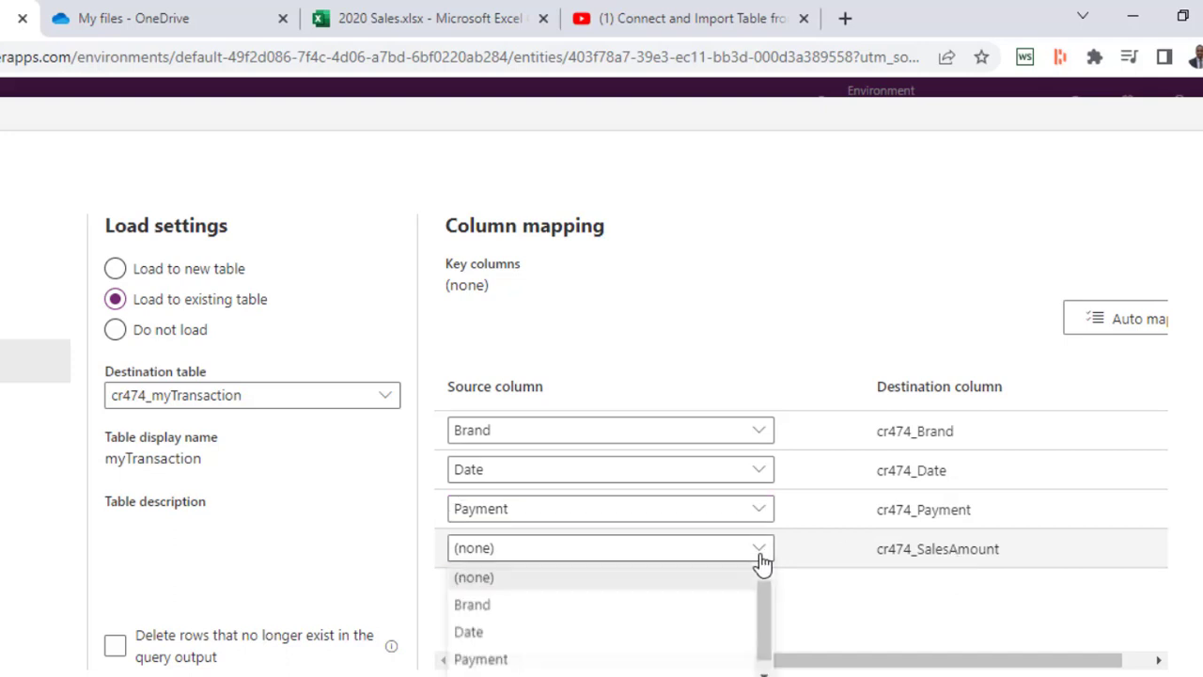
scroll(480, 663, "down", 1)
left_click(491, 671)
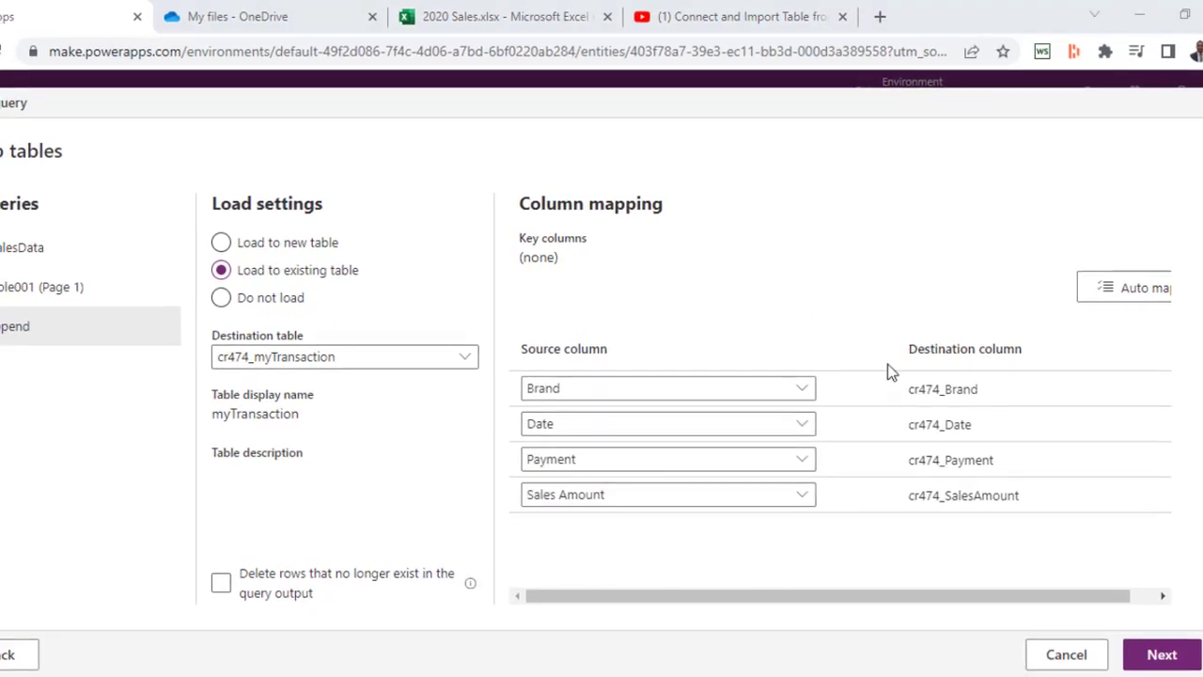
Step: Accept the column mapping, keep manual refresh, and publish the dataflow now
left_click(1166, 655)
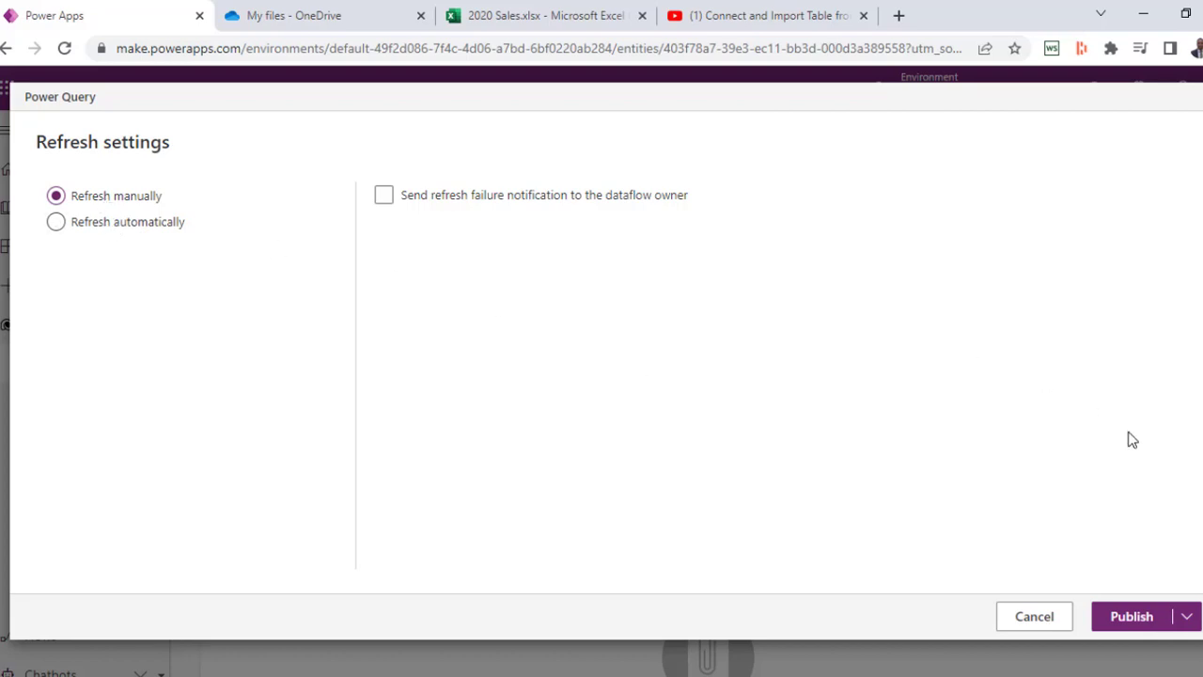
left_click(1186, 620)
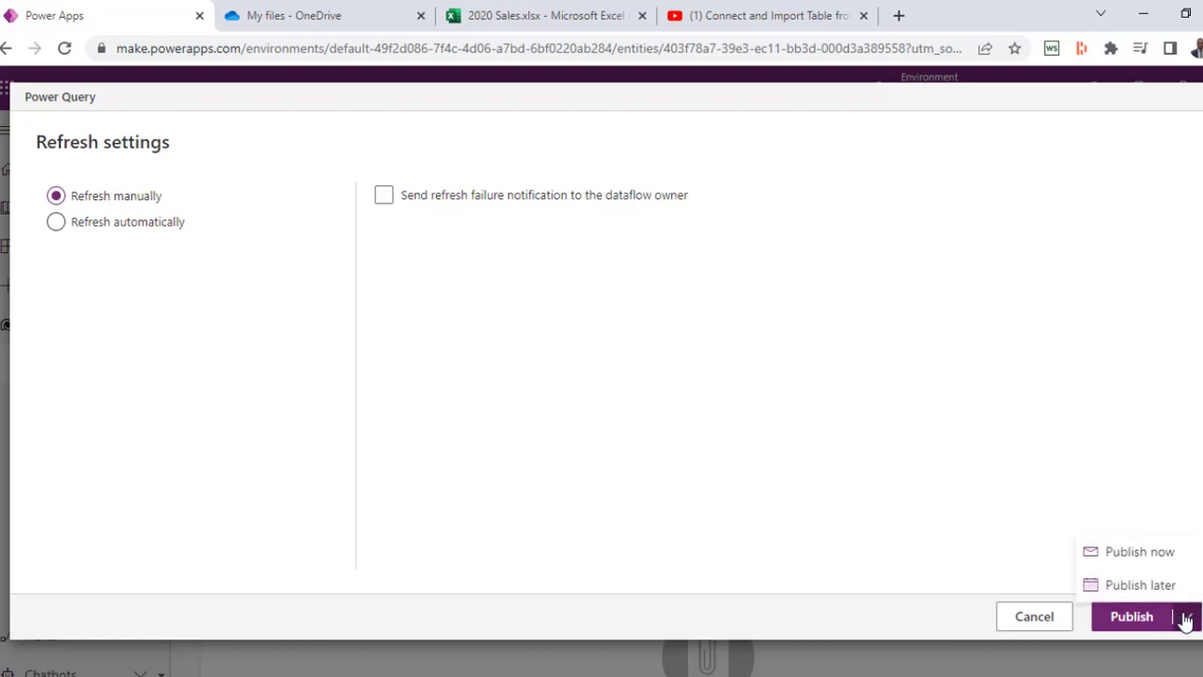
left_click(1146, 556)
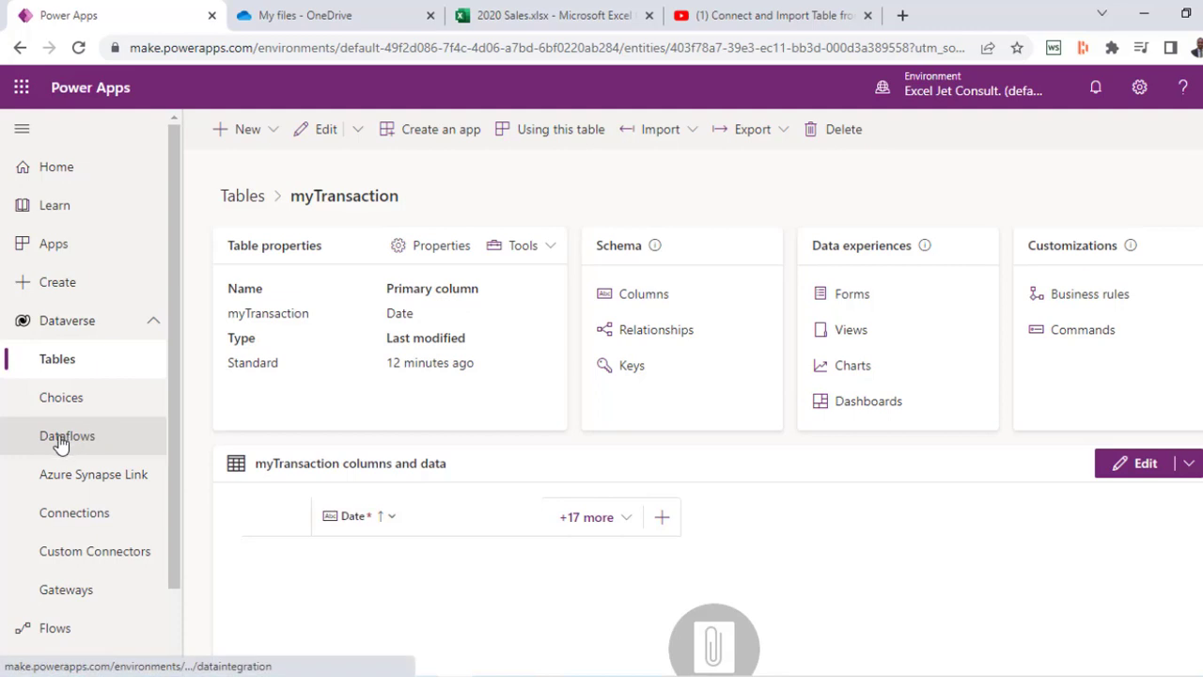
Step: Check the dataflow's refresh status, then open the Active myTransactions view of the myTransaction table for editing
left_click(61, 442)
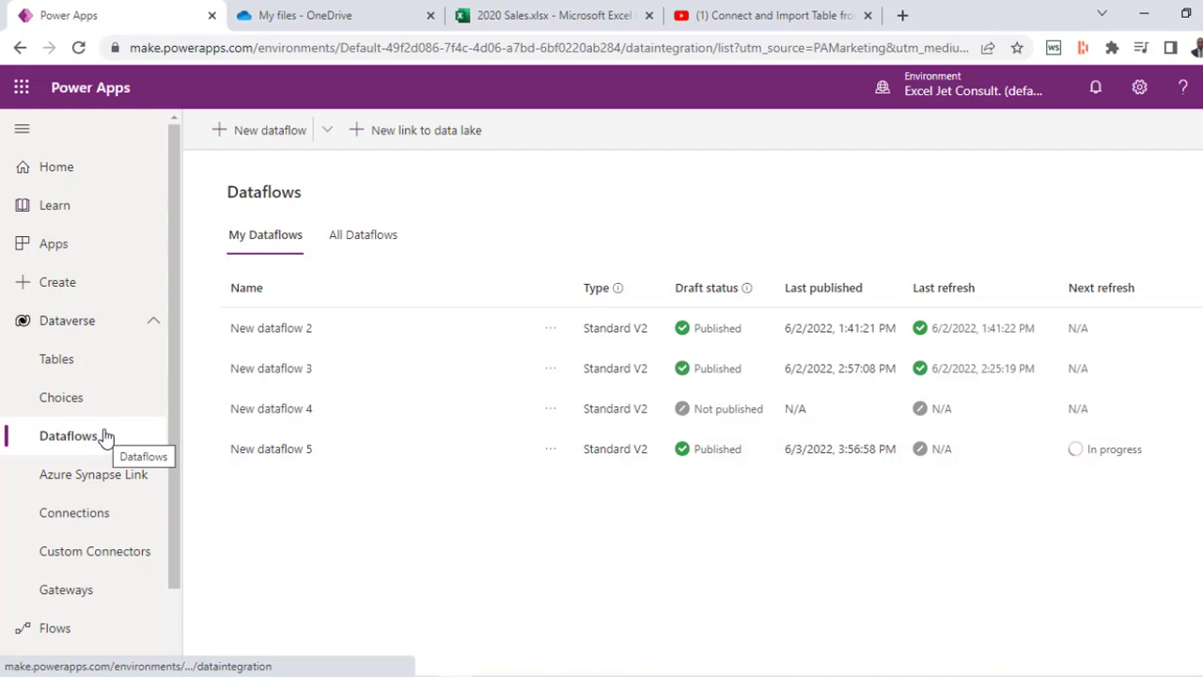
left_click(61, 365)
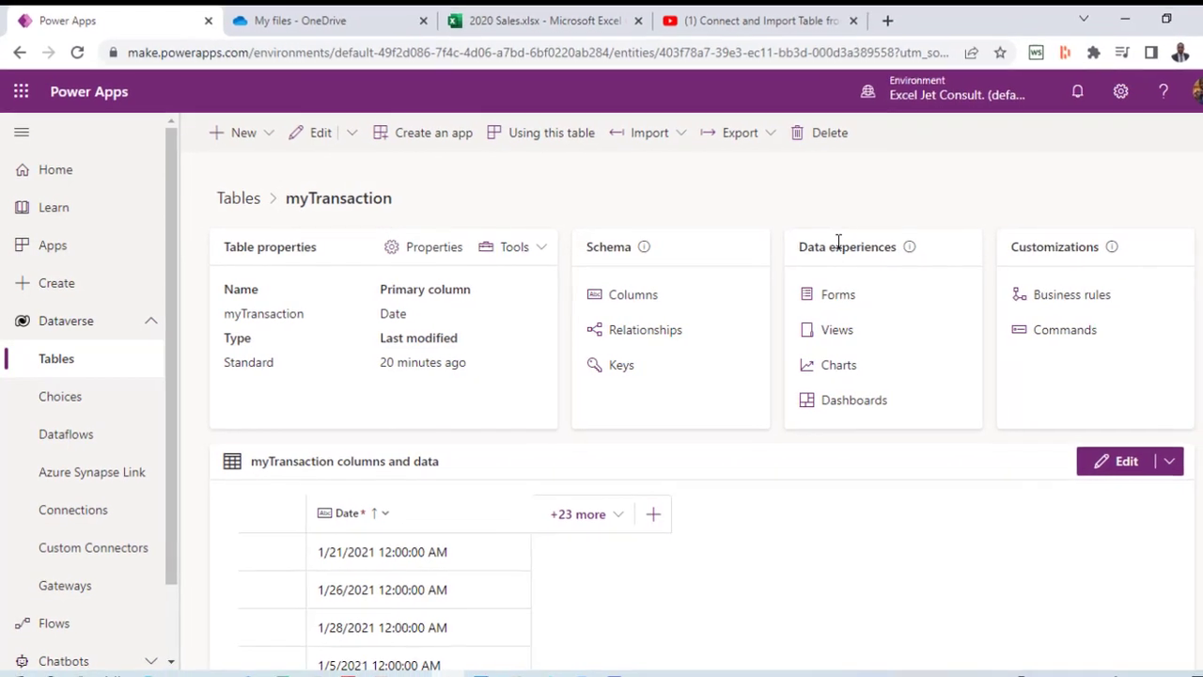
left_click(833, 331)
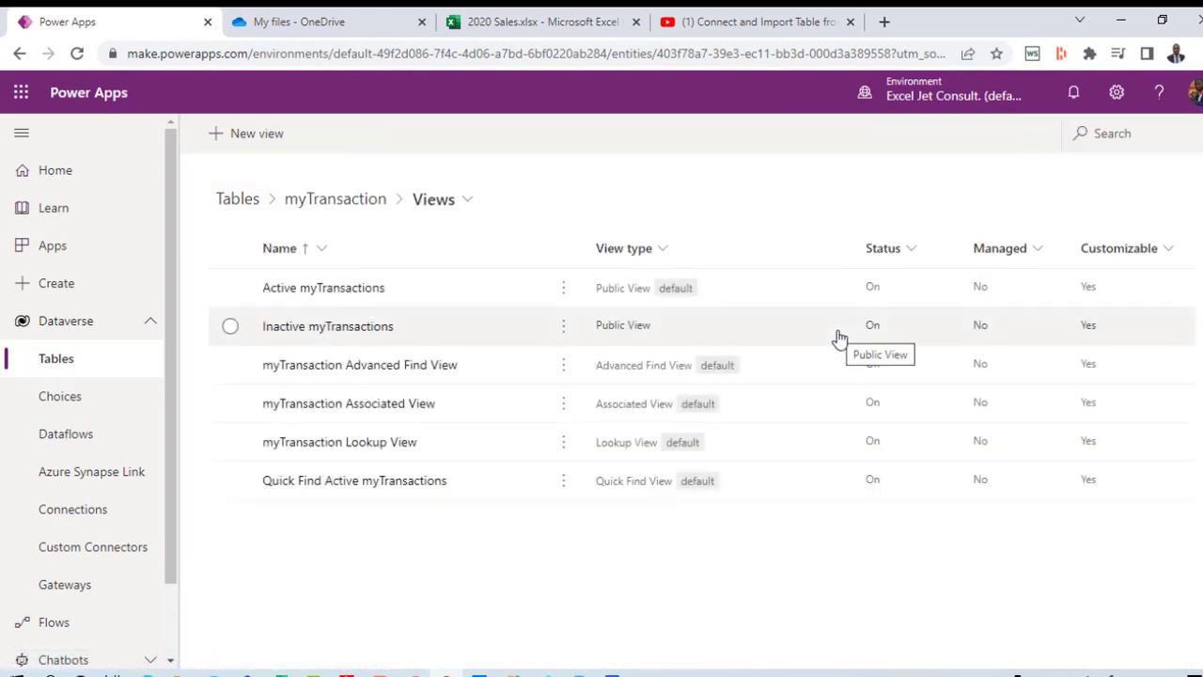
left_click(336, 291)
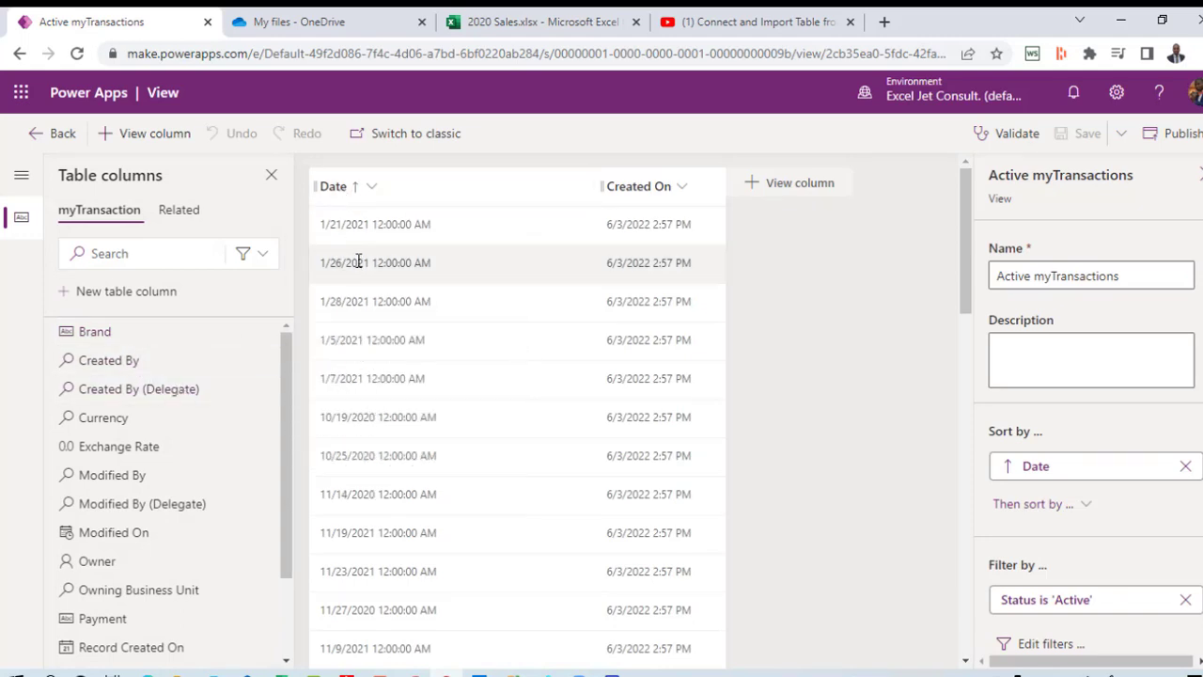
Step: Add the Brand, Payment and Sales Amount columns to the Active myTransactions view
left_click(106, 335)
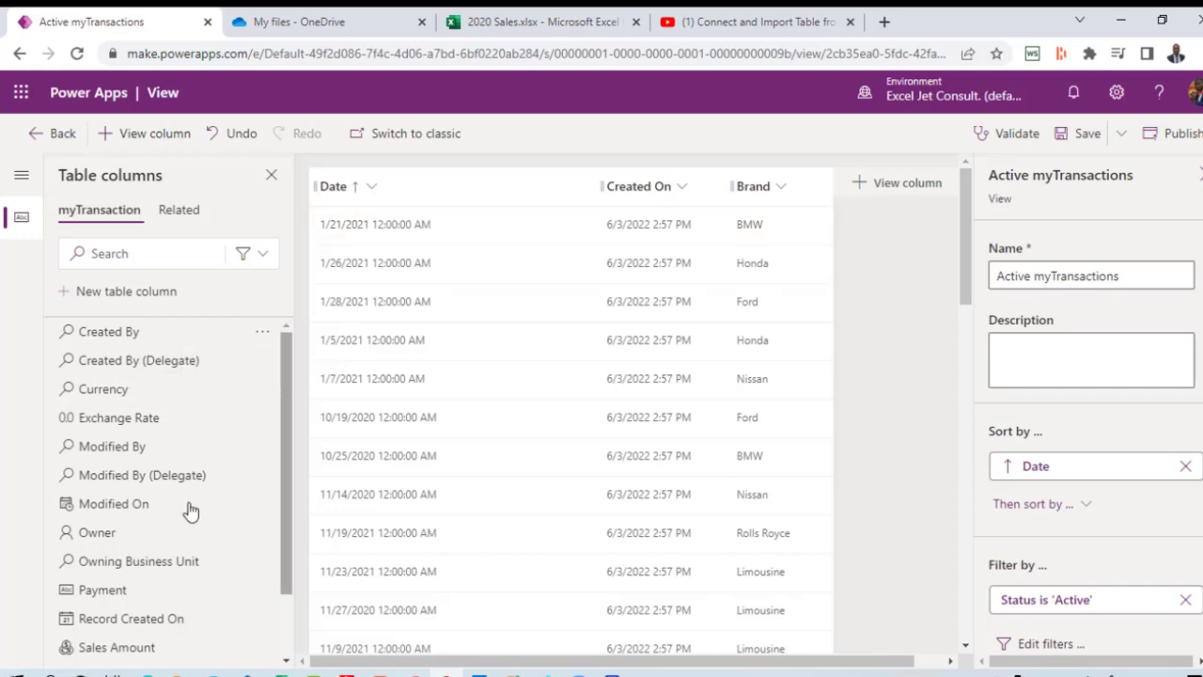
left_click(81, 589)
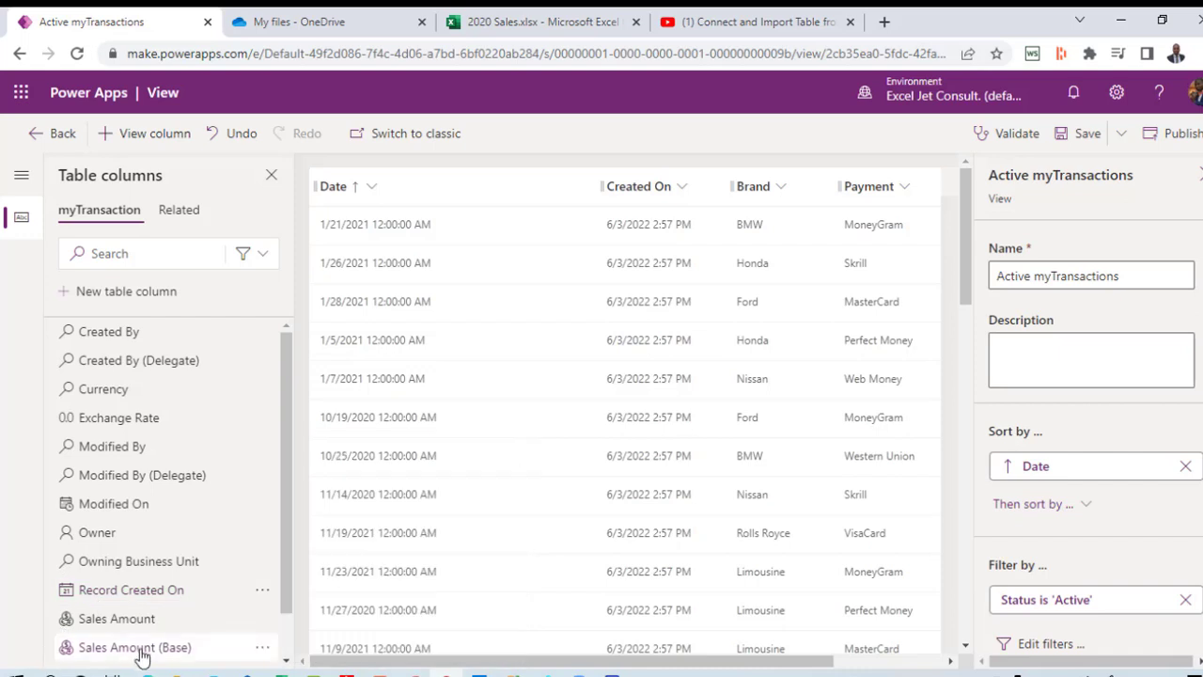
left_click(126, 628)
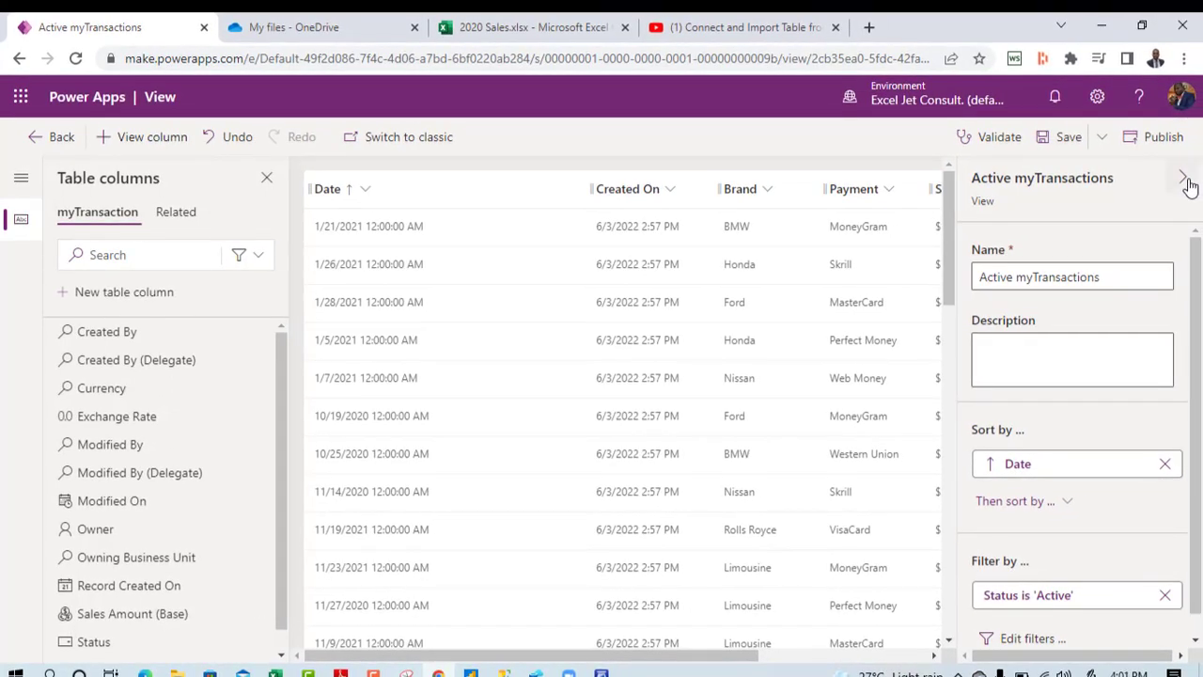
Step: Collapse the view properties and reorder the columns to Date, Brand, Payment, Sales Amount and Created On
left_click(1187, 183)
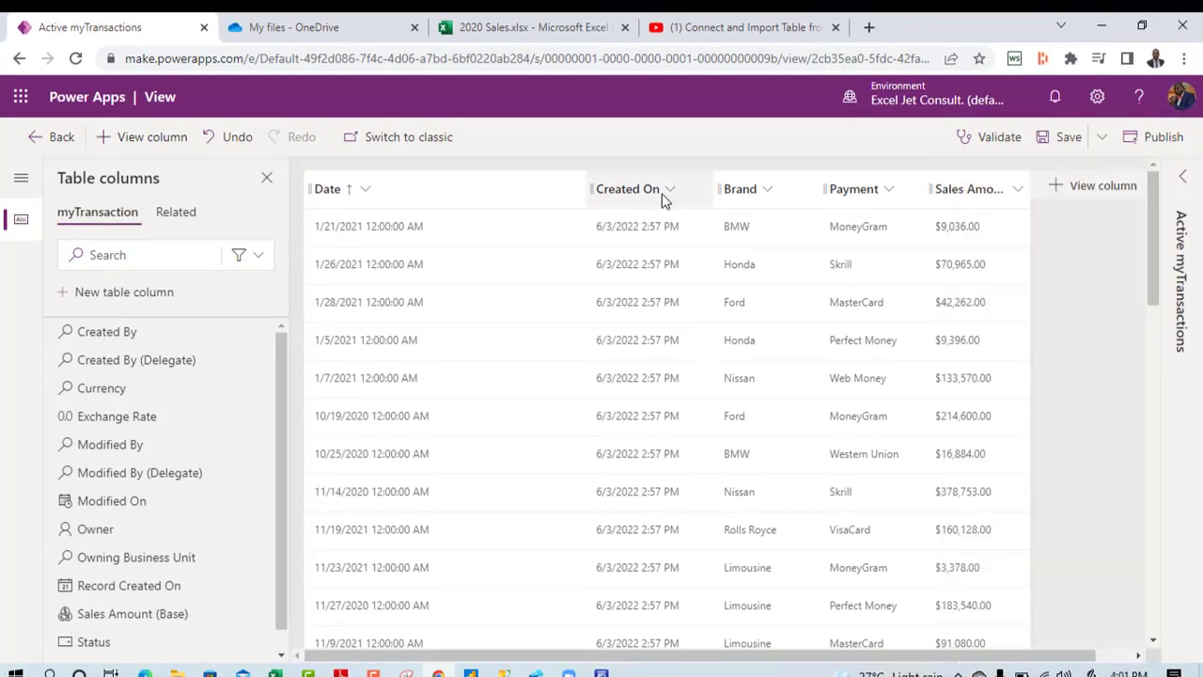
left_click_drag(593, 195, 1051, 186)
left_click_drag(659, 197, 946, 201)
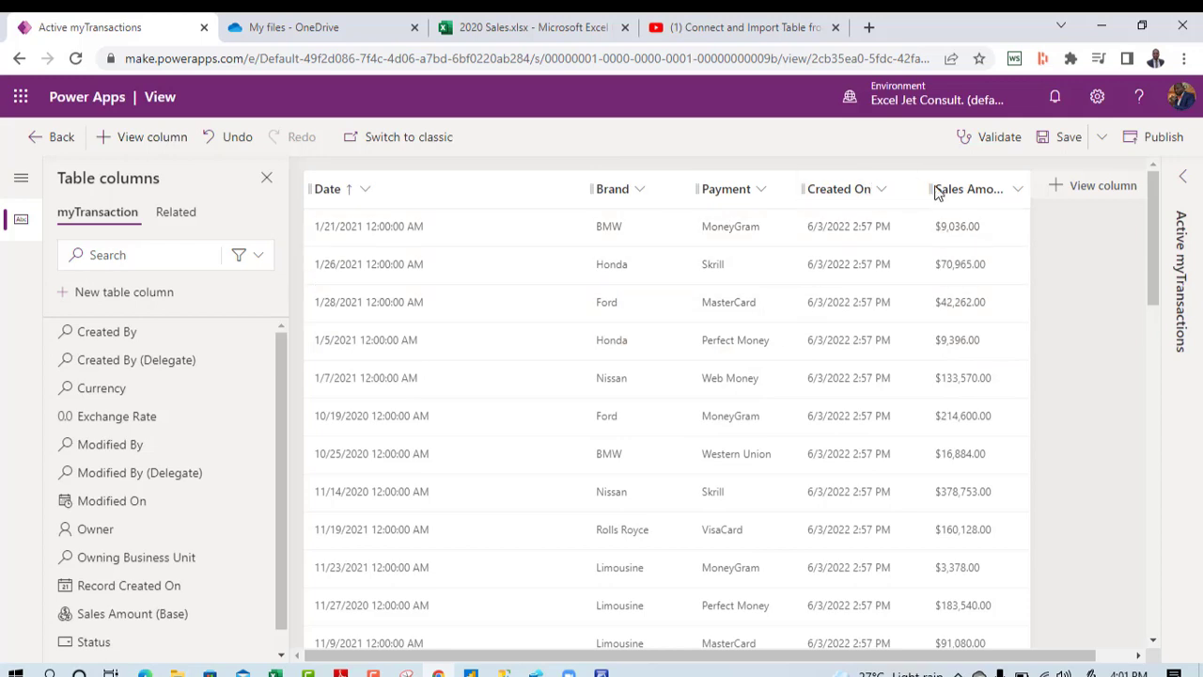
left_click_drag(937, 192, 839, 192)
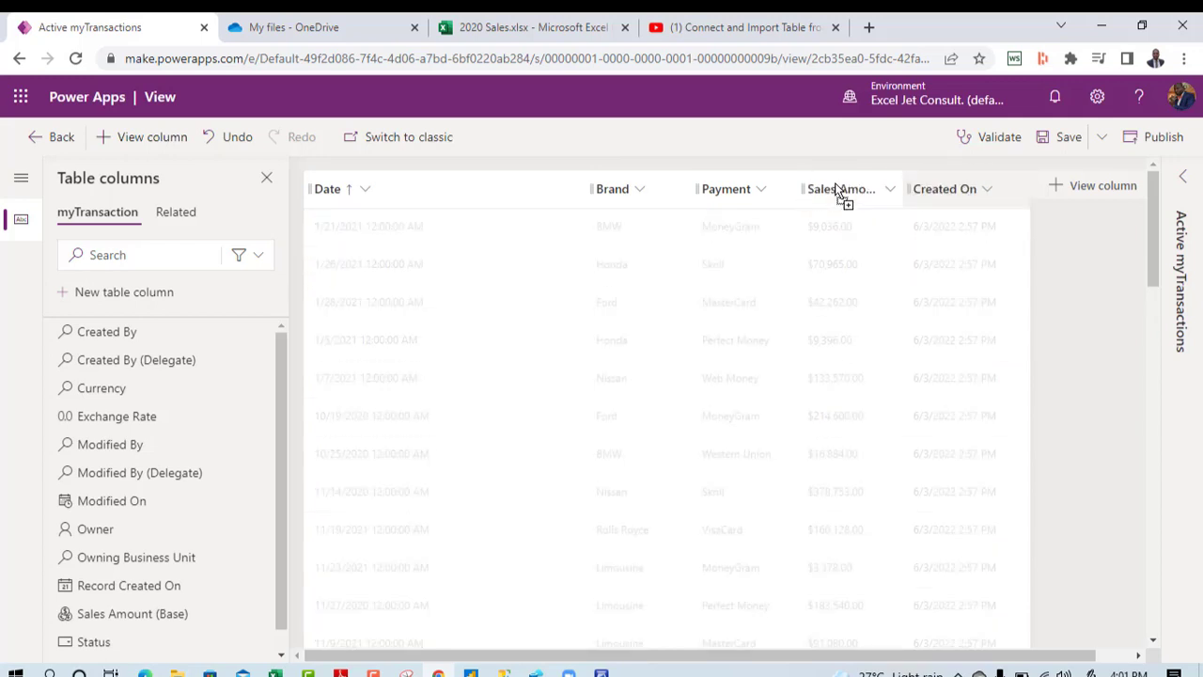